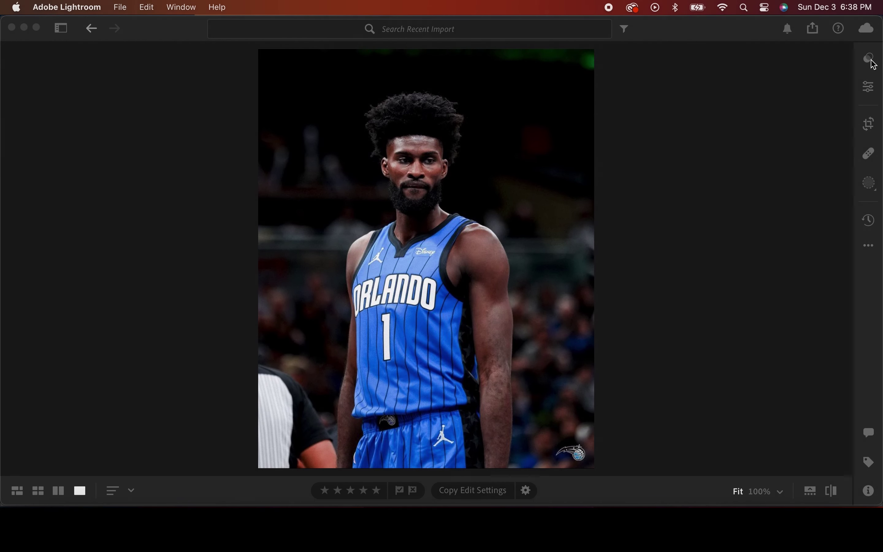
- Browse the Recommended and Cinematic preset categories for the player photo
click(868, 57)
click(696, 82)
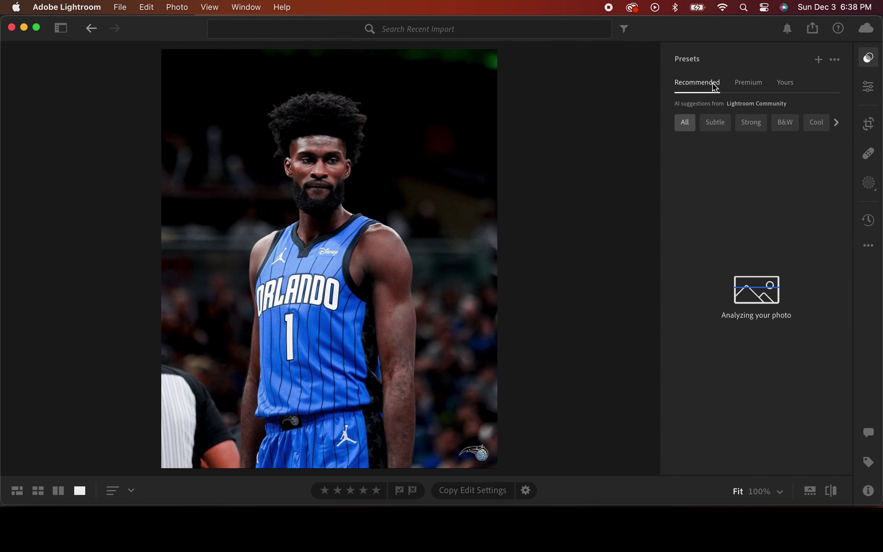
scroll(731, 263, down, 5)
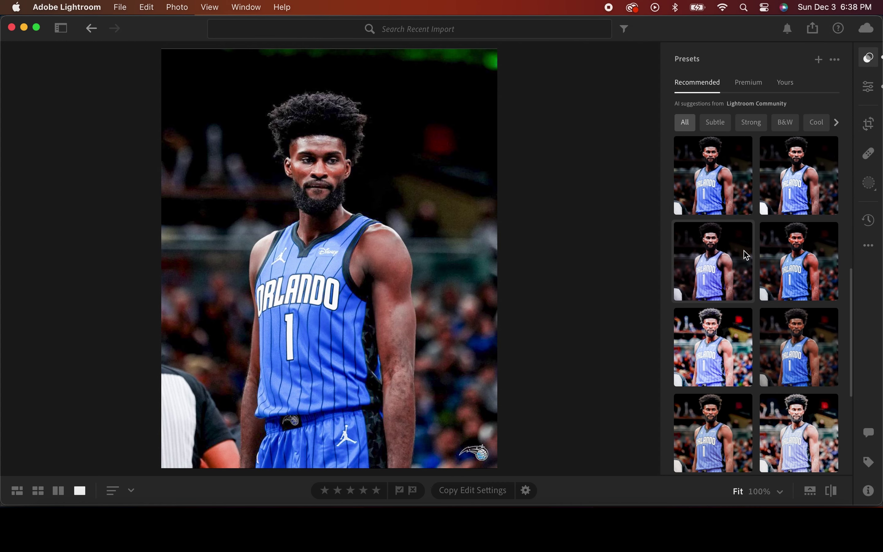
scroll(726, 281, down, 5)
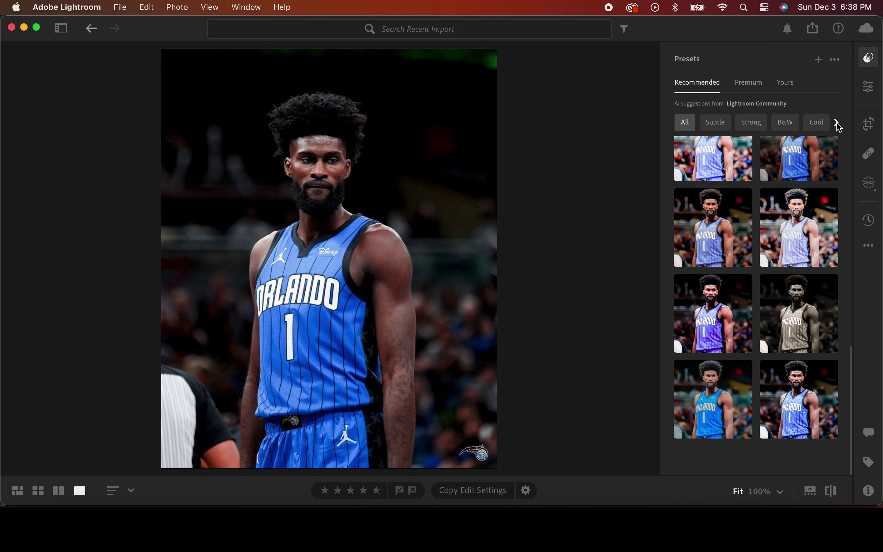
click(836, 122)
click(798, 122)
mouse_move(713, 266)
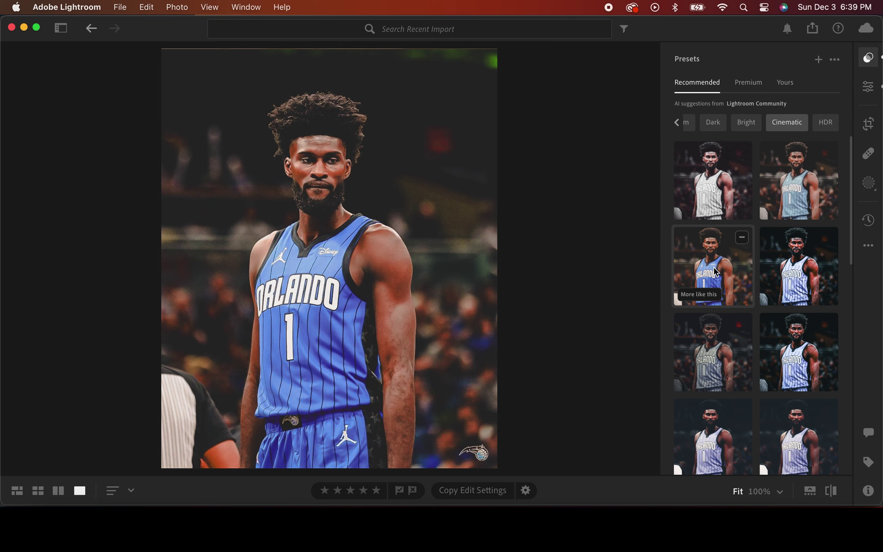
- Apply the Cool blue preset from Yours and lower its Amount to 91
click(784, 83)
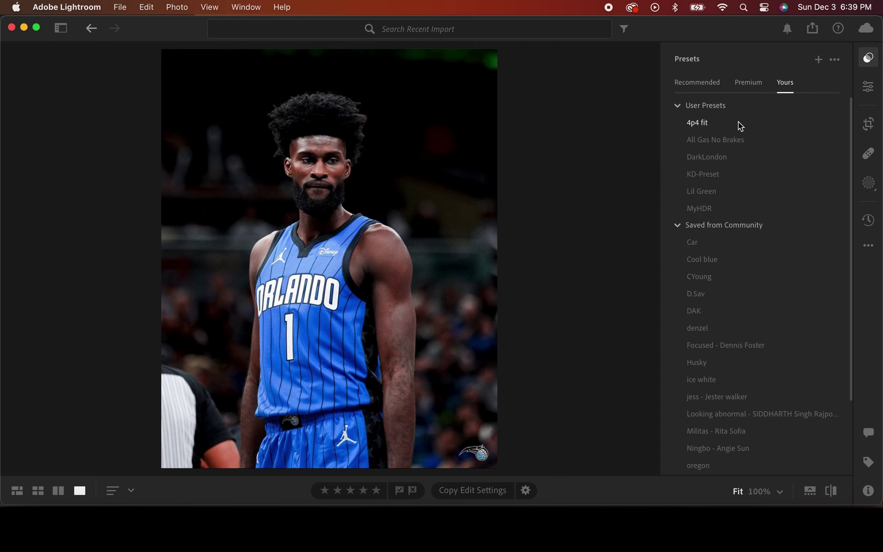
click(724, 146)
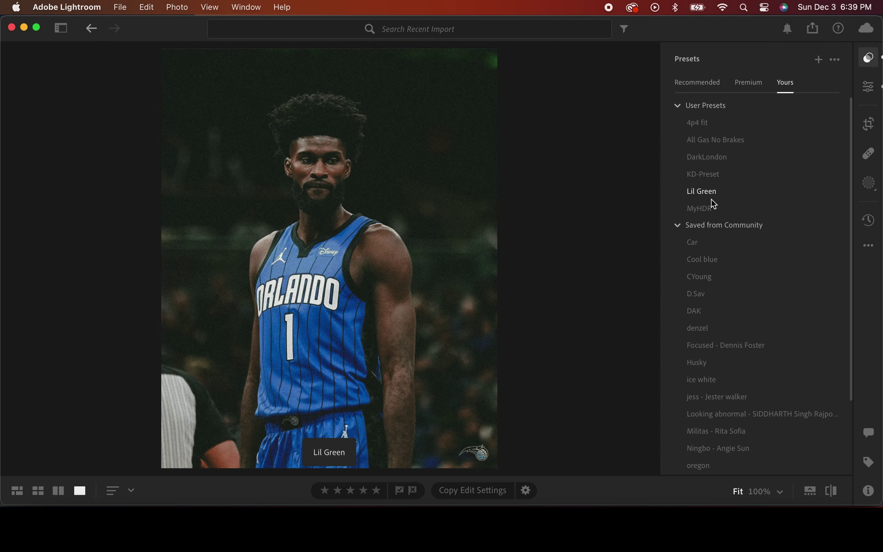
click(706, 261)
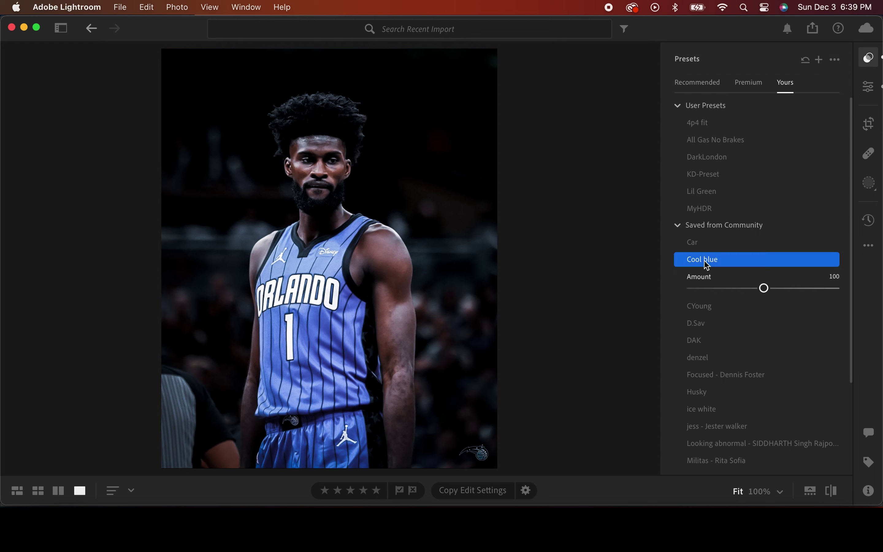
drag(765, 290, 760, 290)
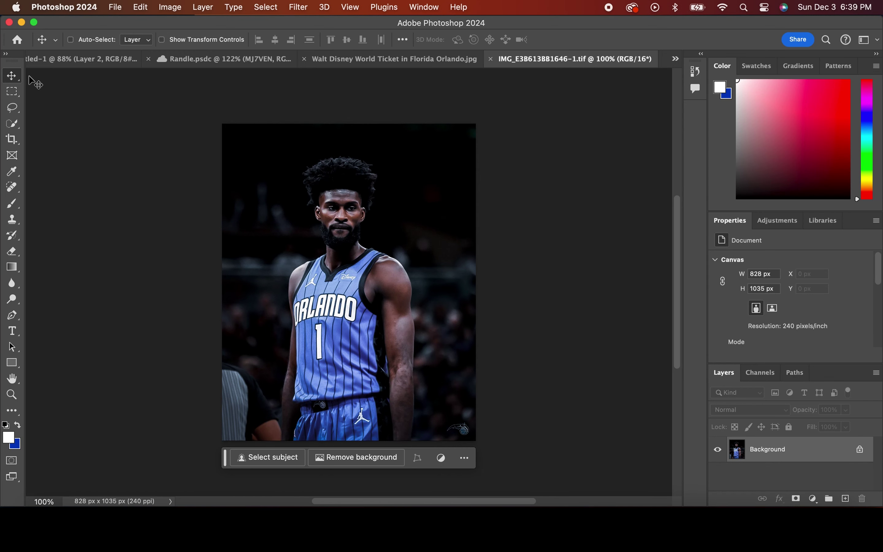
- Copy the Disney castle photo and paste it into the player image, accepting the profile mismatch
click(413, 65)
key(super+a)
key(super+c)
click(628, 63)
key(super+v)
click(558, 300)
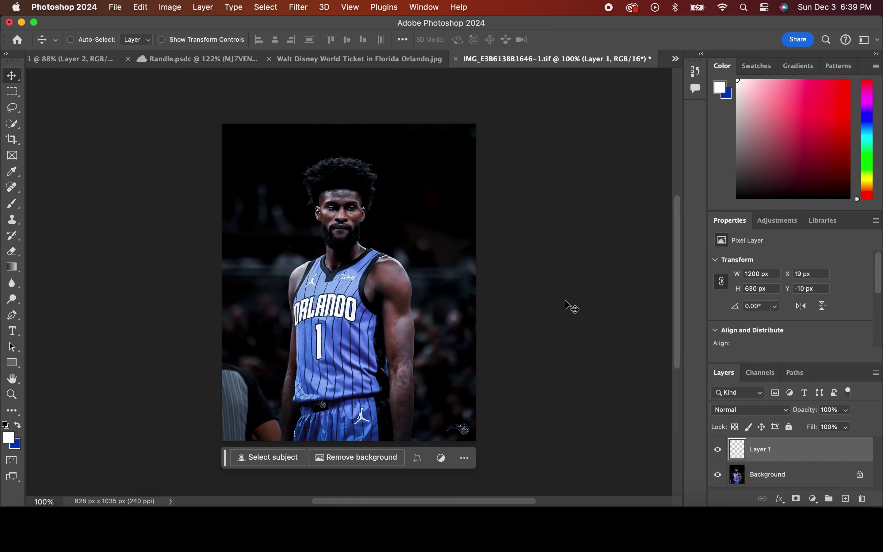
drag(321, 277, 373, 275)
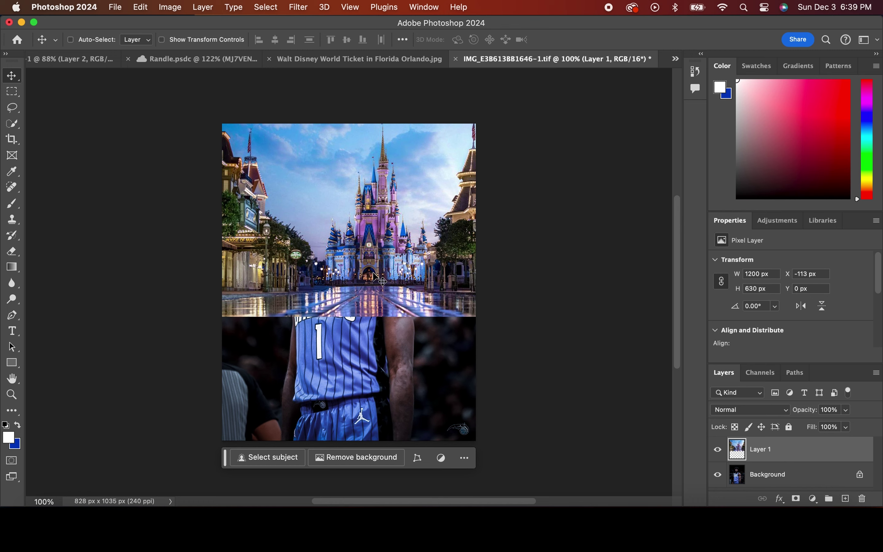
- Stretch the castle layer to cover the whole 1431×1035 px canvas, centring the castle
click(165, 42)
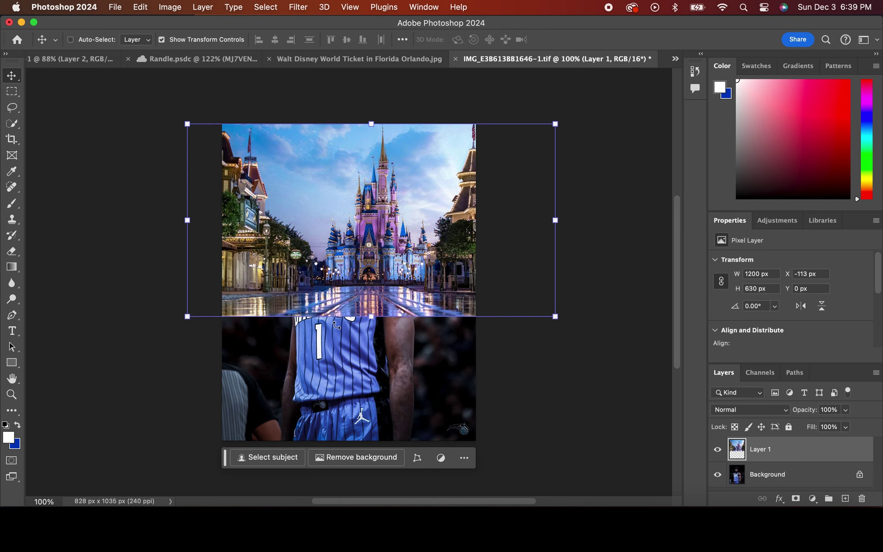
drag(372, 316, 391, 440)
drag(555, 281, 625, 281)
key(Return)
drag(440, 272, 370, 271)
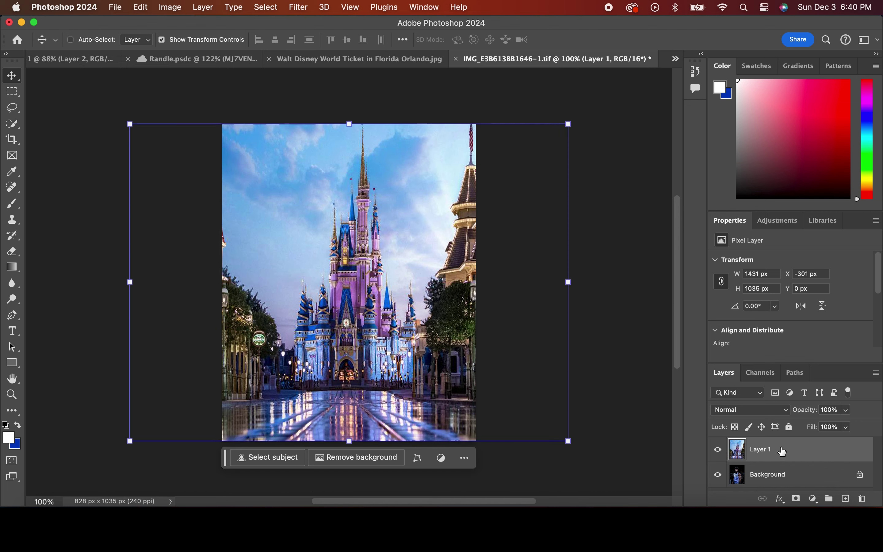
- Add an empty Layer 2 above the player layer and swap foreground and background colours
click(802, 474)
click(844, 499)
click(19, 425)
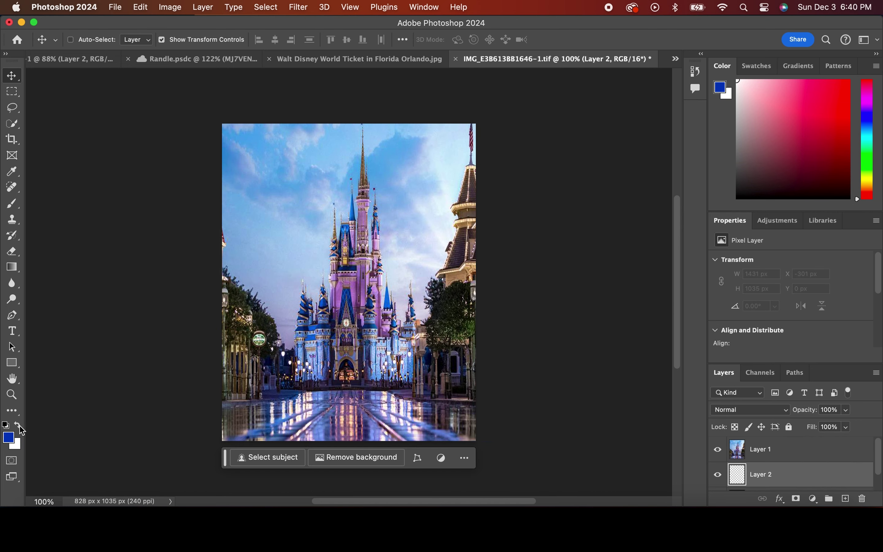
- Fill Layer 2 with the background colour and lower the castle layer's Fill to 13%
key(super+BackSpace)
click(802, 448)
drag(845, 427, 798, 443)
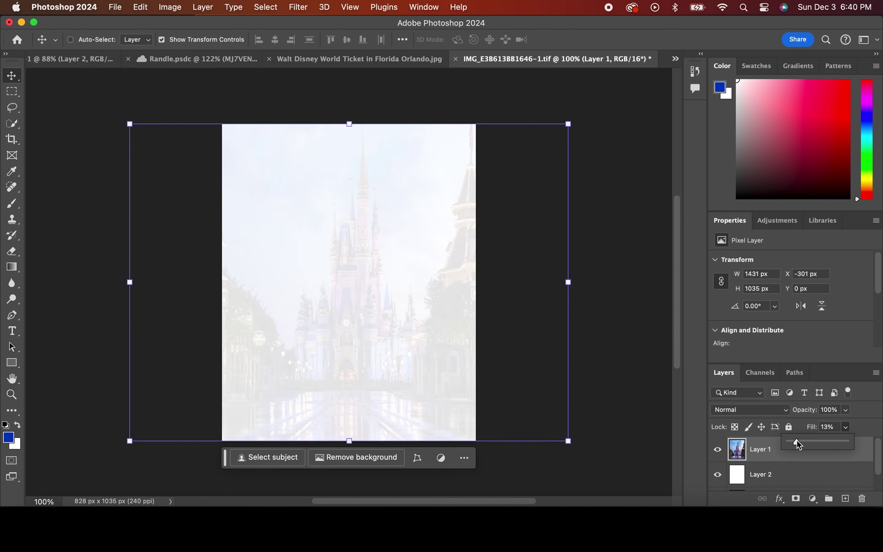
- Try a Black fill on the castle layer, then undo it
click(148, 7)
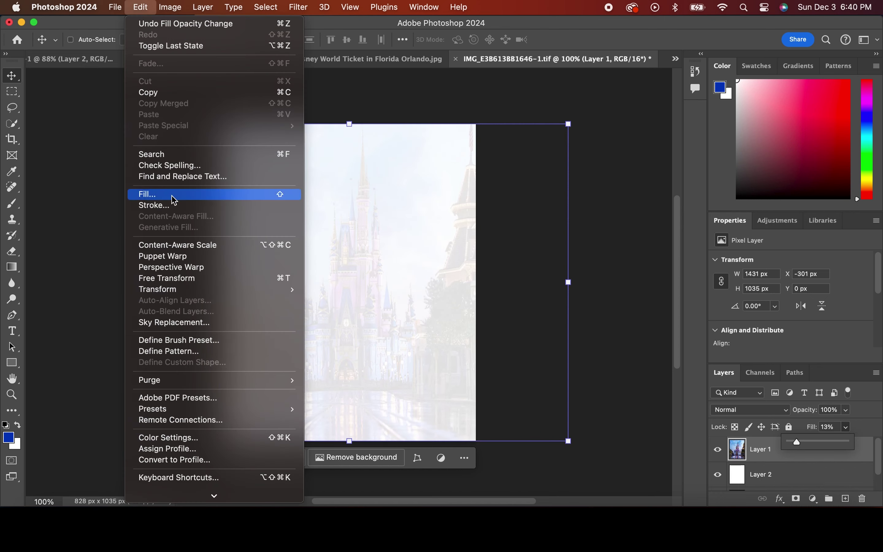
click(169, 197)
click(488, 192)
click(456, 281)
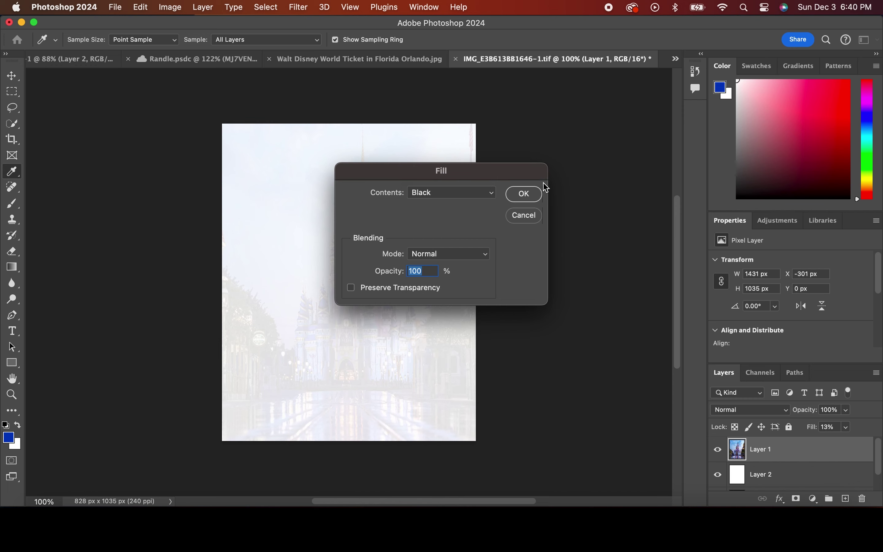
click(523, 193)
key(ctrl+z)
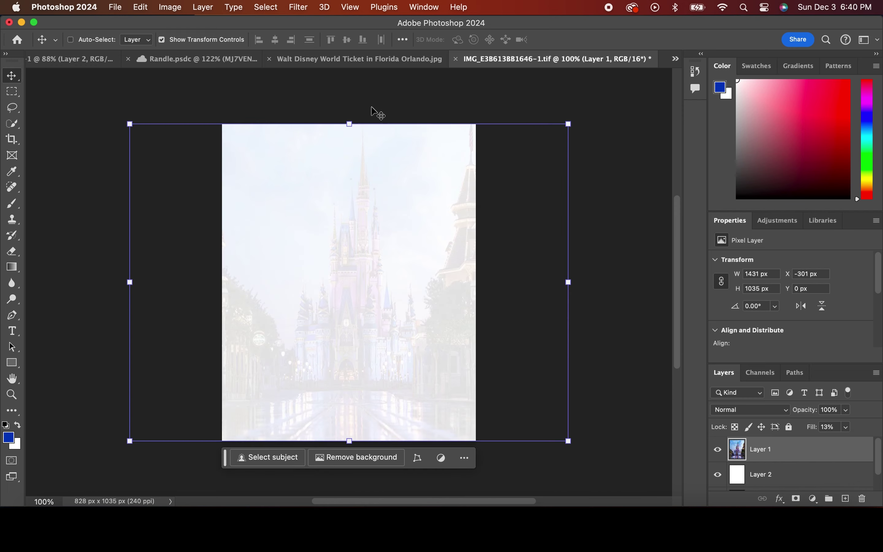
- Fill Layer 2 with solid black
click(760, 474)
click(170, 7)
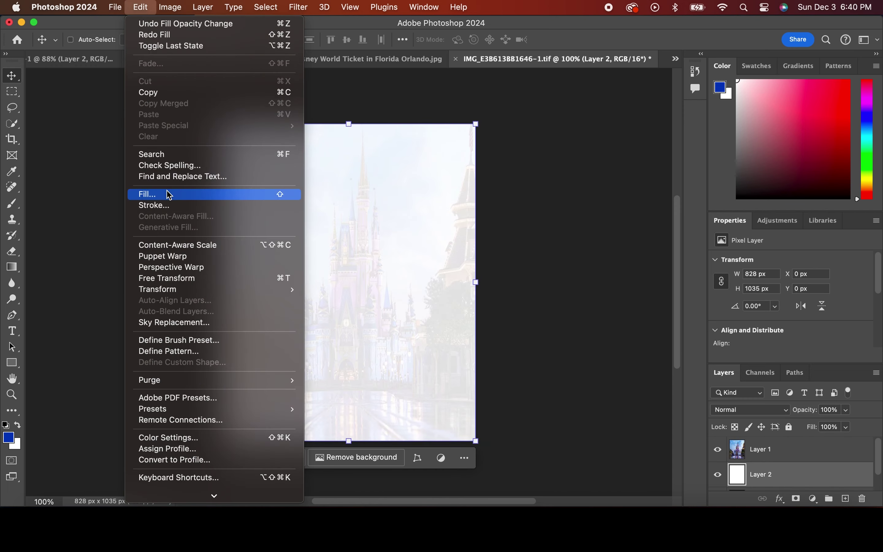
click(165, 194)
click(523, 193)
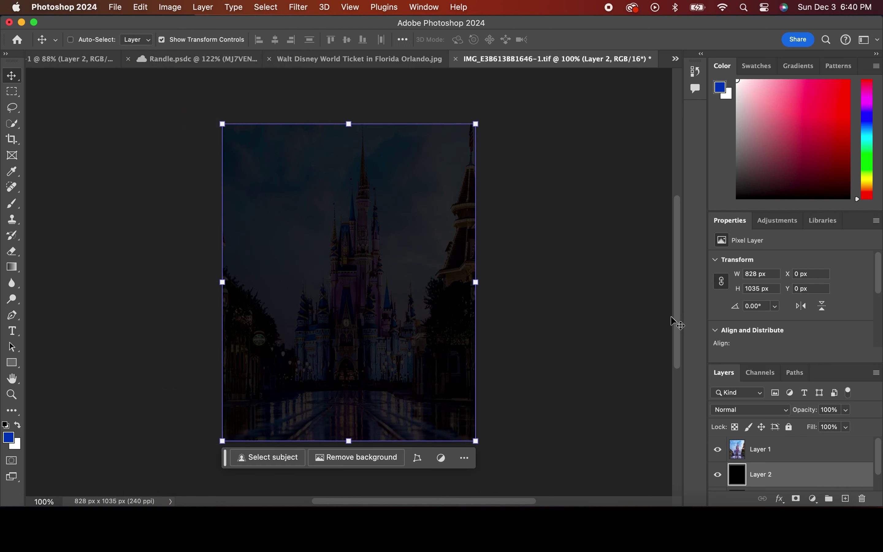
- Convert the castle layer to black and white with the Black & White adjustment
click(799, 453)
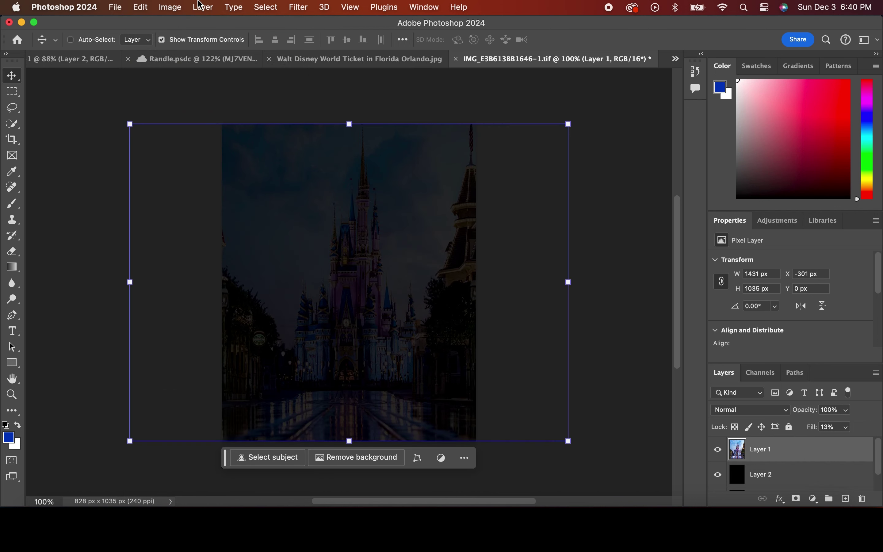
click(170, 7)
click(357, 125)
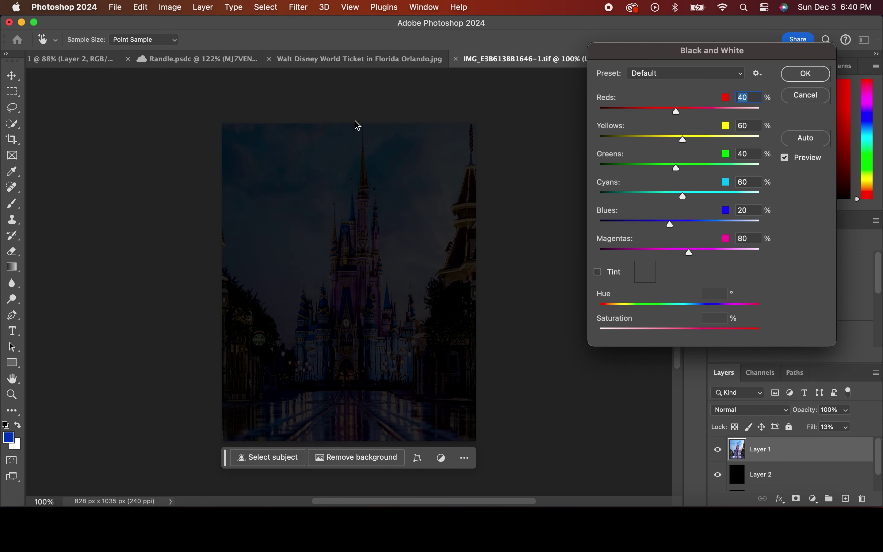
click(805, 74)
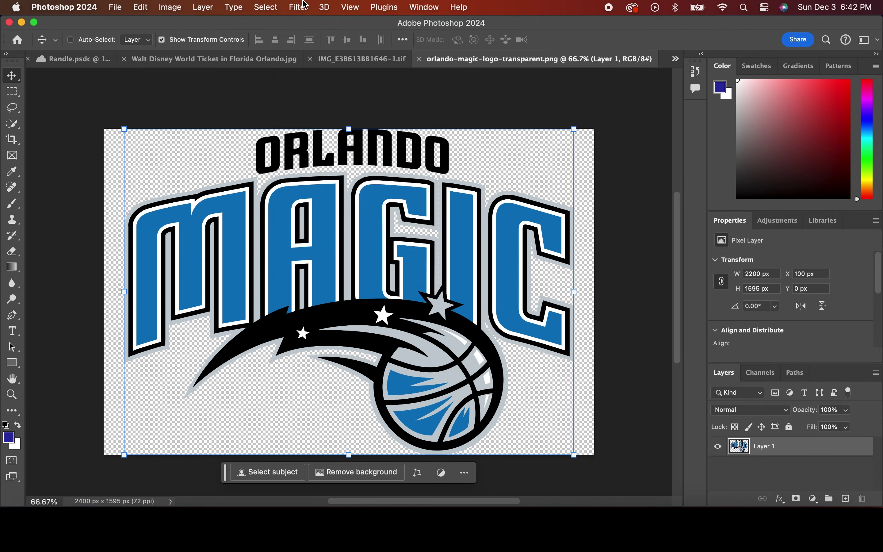
- Apply Filter Gallery's Stylize > Glowing Edges to the logo: edge width 5, brightness 15, smoothness 9
click(299, 7)
click(314, 77)
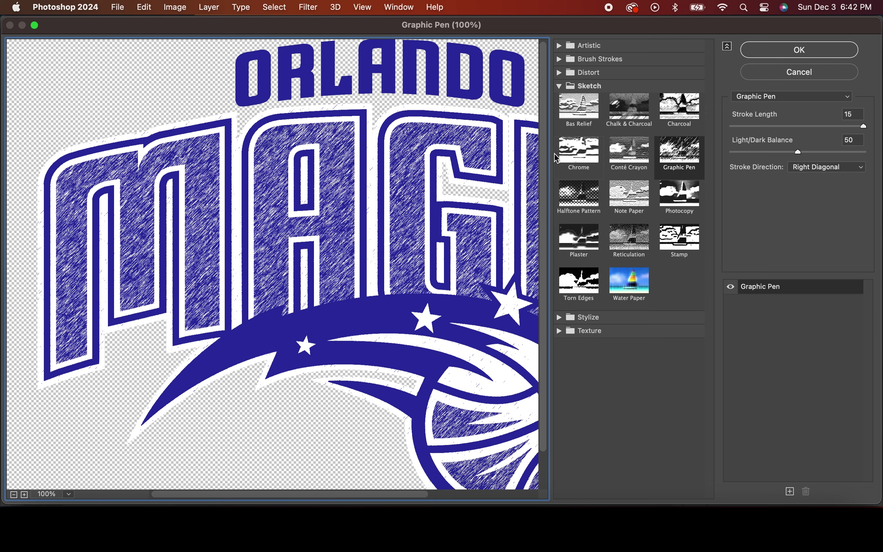
click(560, 317)
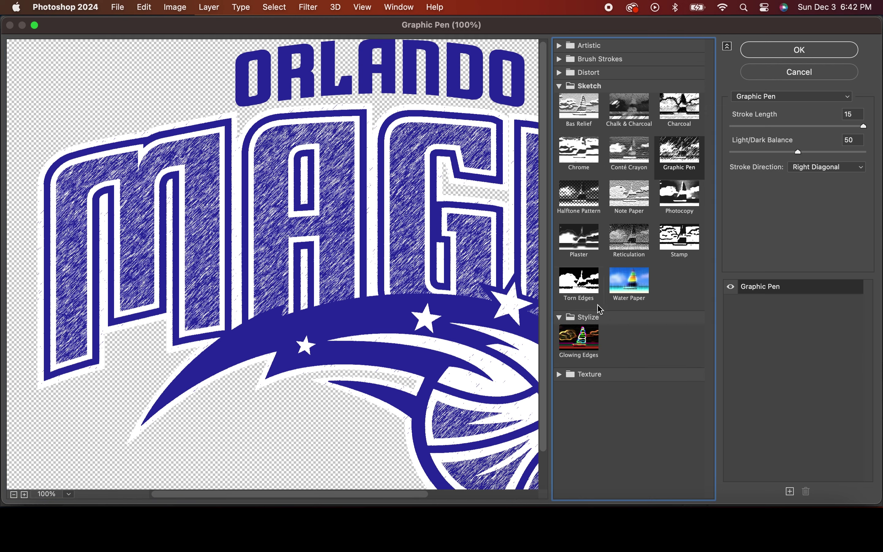
click(584, 341)
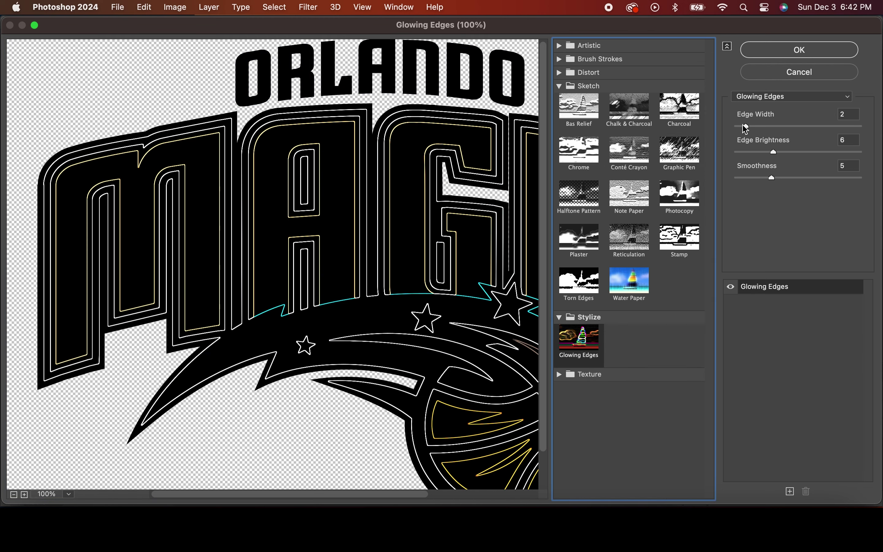
click(13, 494)
mouse_move(746, 126)
mouse_down()
mouse_move(827, 126)
mouse_move(774, 133)
mouse_move(829, 152)
mouse_up()
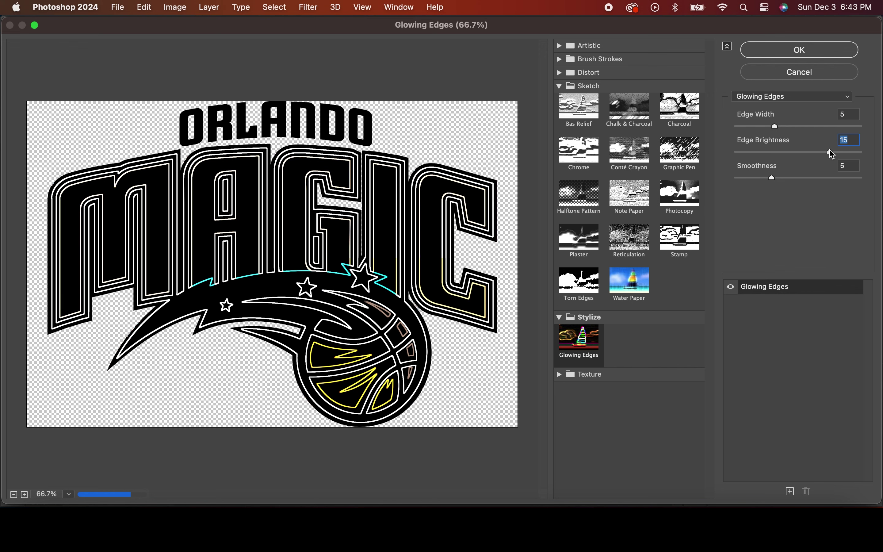
drag(773, 178, 806, 178)
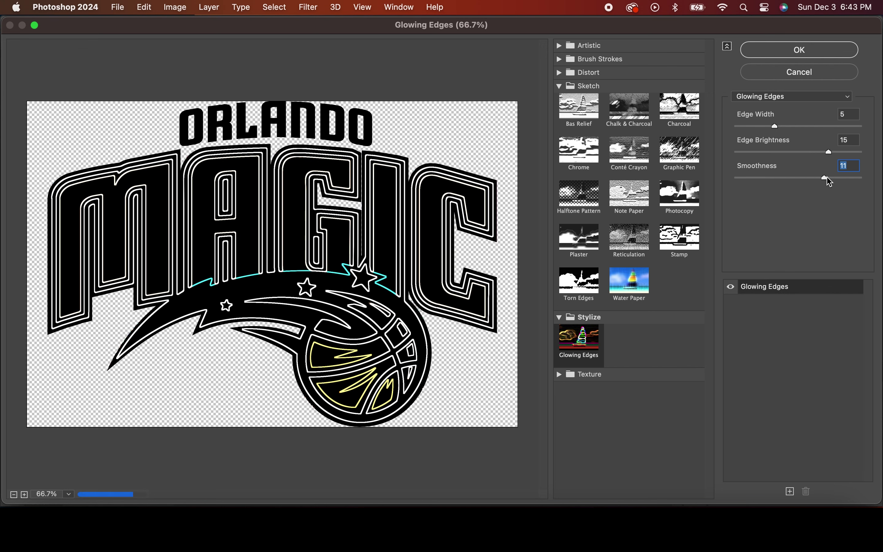
click(797, 52)
click(170, 7)
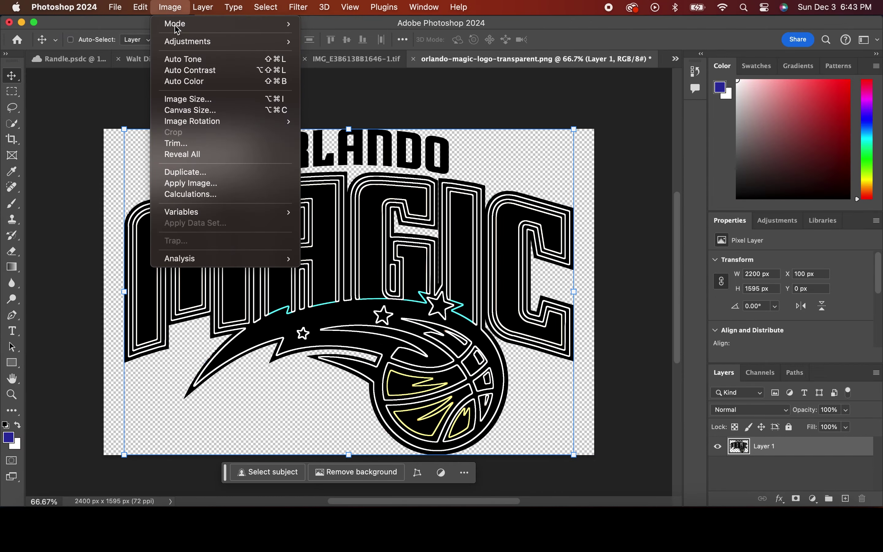
- Set the logo's Hue/Saturation hue to +27, turning its accents blue and green
click(394, 102)
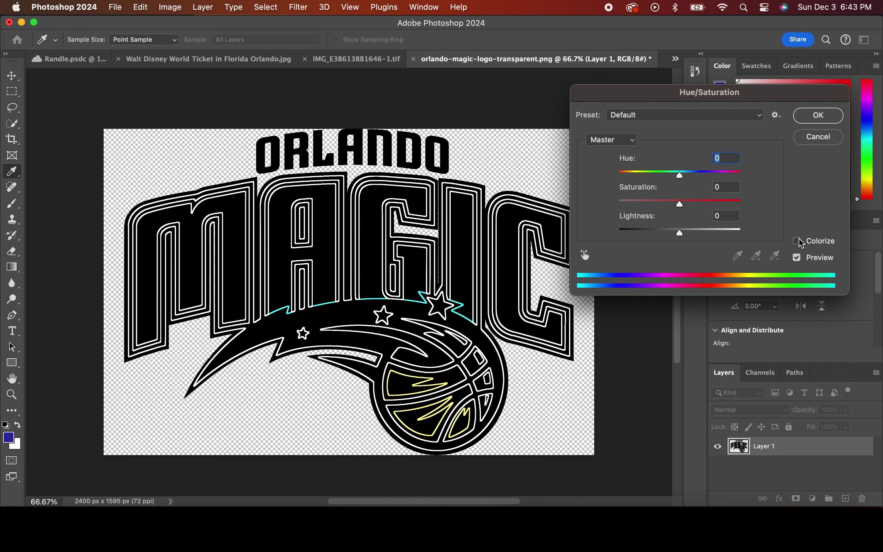
drag(698, 176, 697, 177)
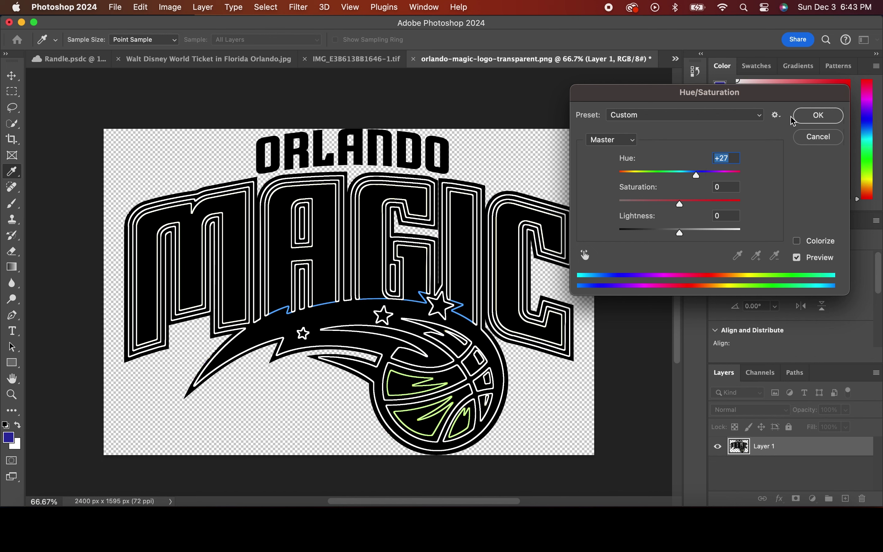
click(810, 115)
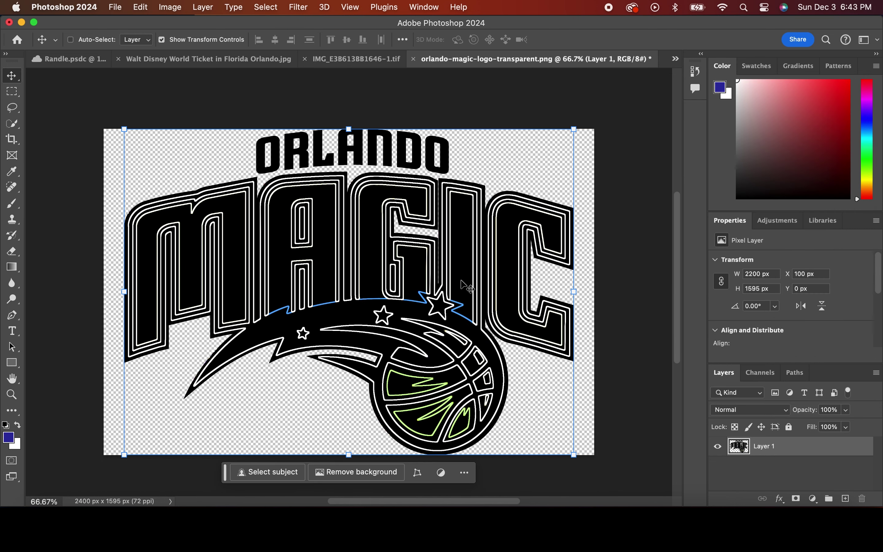
click(278, 5)
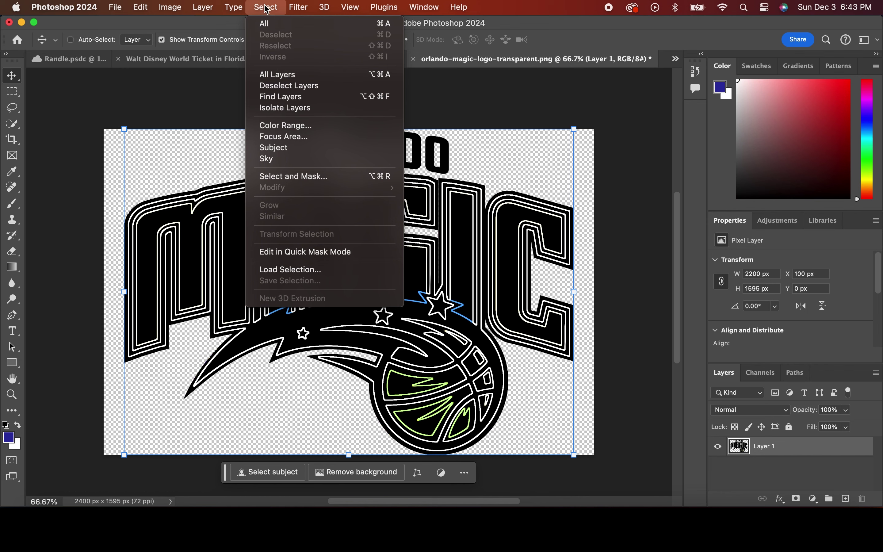
- Select the logo's Shadows with Select > Color Range
click(309, 125)
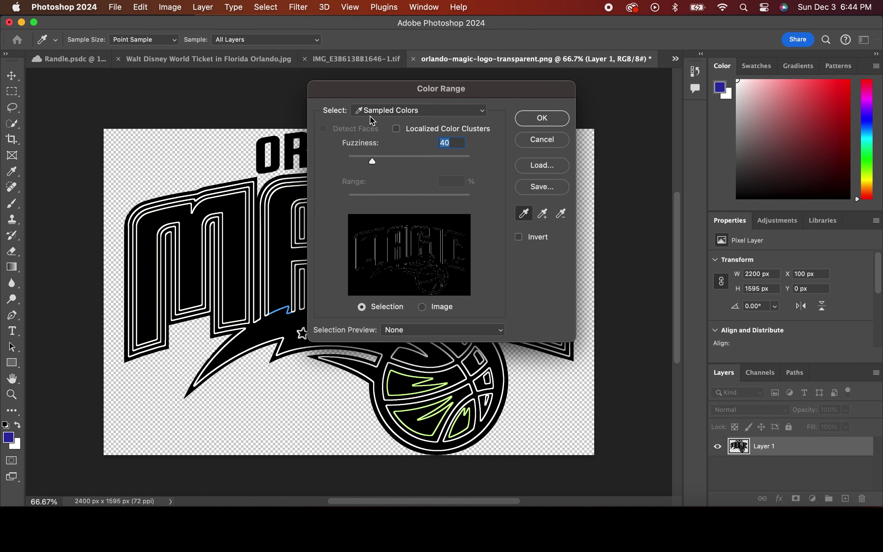
click(392, 114)
click(372, 294)
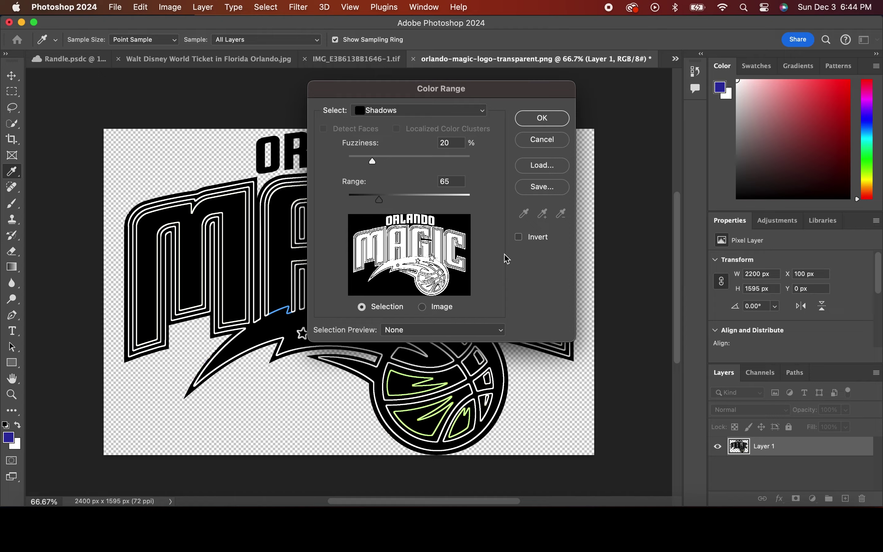
click(540, 120)
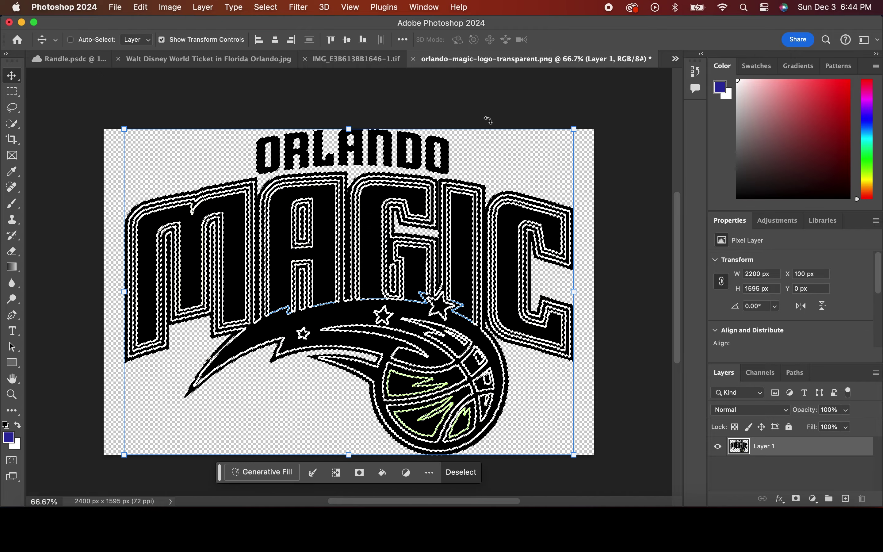
- Sample black in Color Range, cancel, and convert the logo layer to a smart object
click(298, 7)
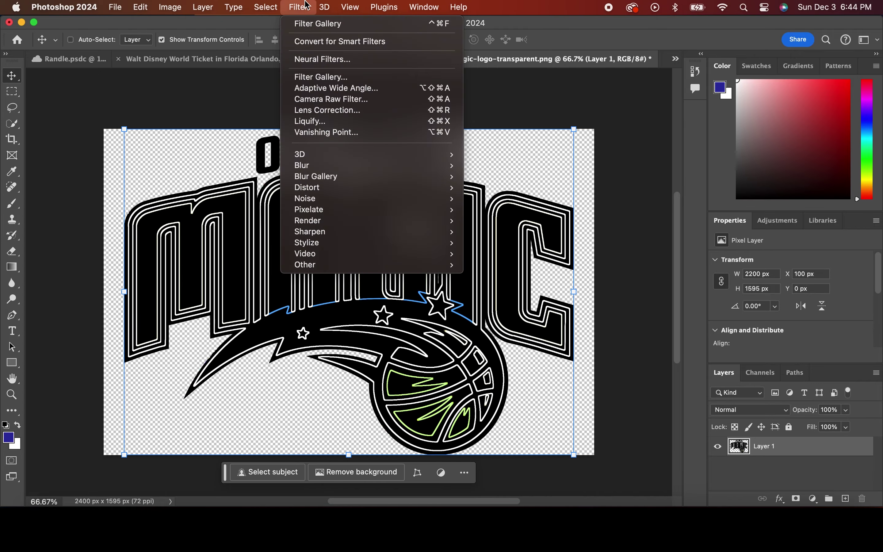
click(277, 126)
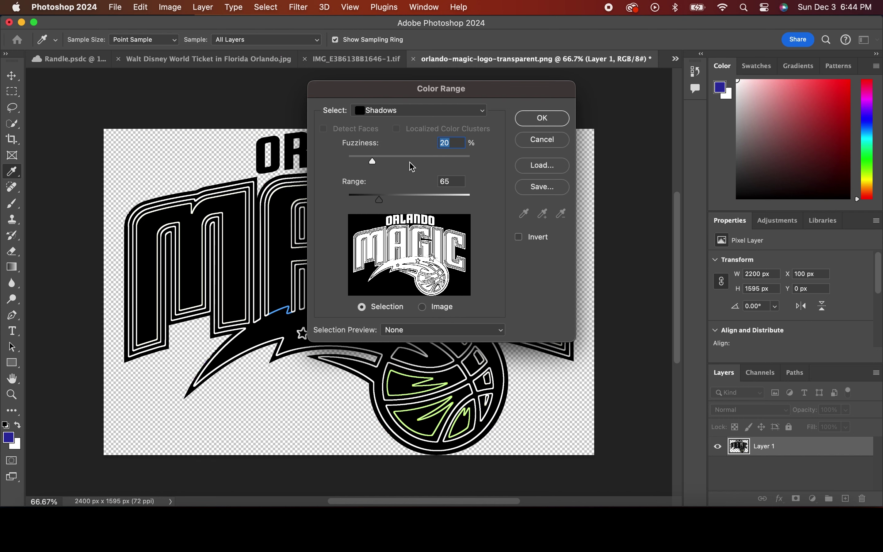
click(293, 251)
click(540, 137)
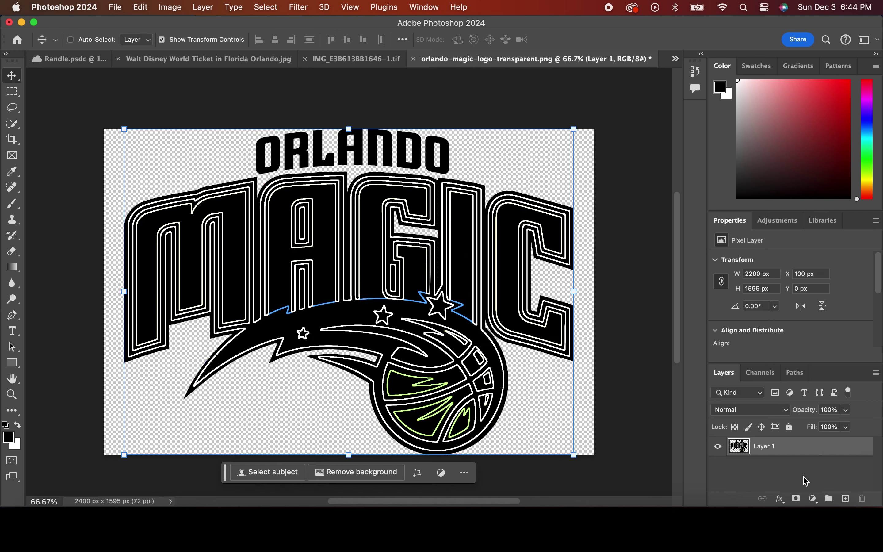
right_click(792, 445)
click(592, 303)
- Reselect the logo's Shadows in Color Range with Fuzziness 16
click(268, 7)
click(276, 126)
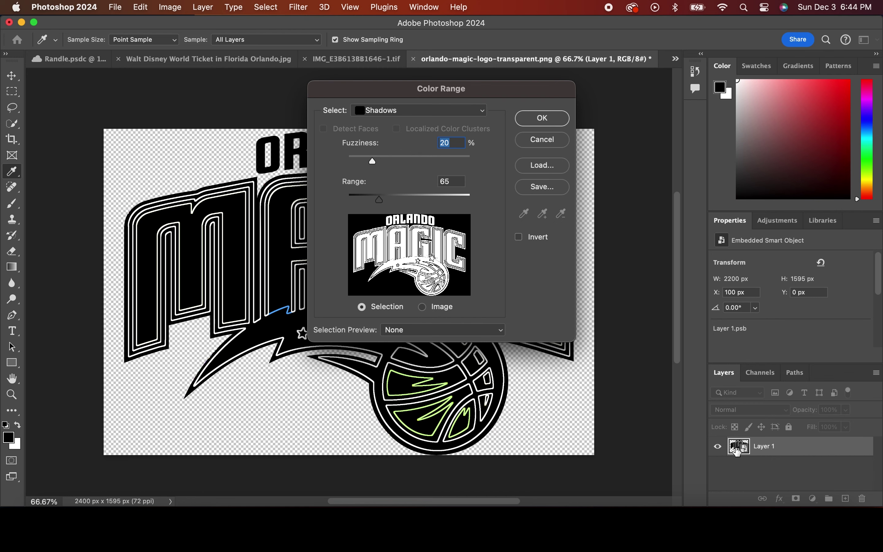
click(142, 6)
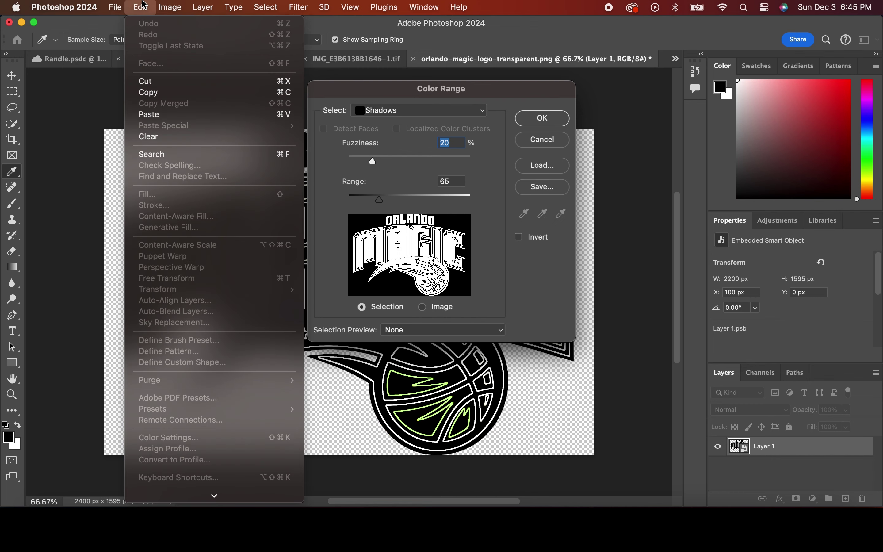
click(142, 5)
drag(372, 160, 367, 161)
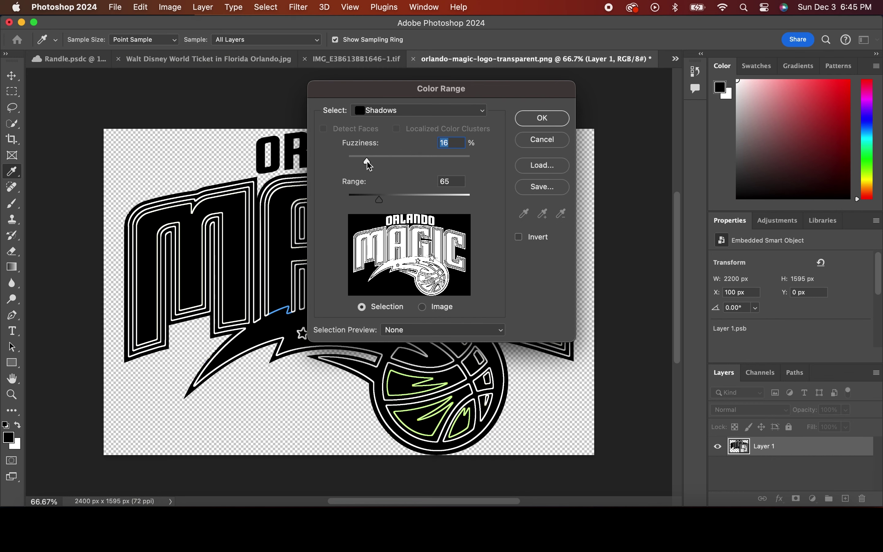
click(434, 309)
click(363, 307)
click(542, 118)
key(v)
- Mask the logo layer with the shadow selection and duplicate the masked layer
click(796, 498)
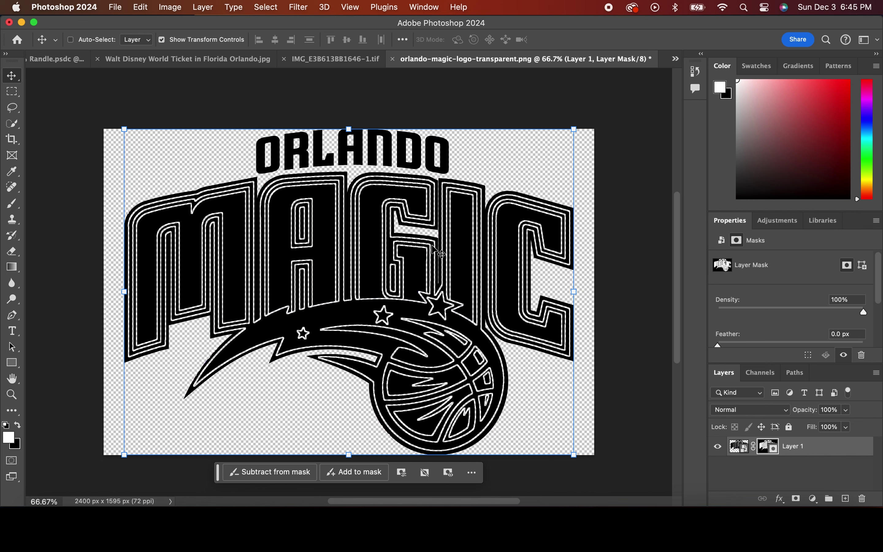
right_click(768, 447)
key(Escape)
key(super+j)
- Delete Layer 1's mask and drag Layer 1 copy into the IMG player document
right_click(770, 465)
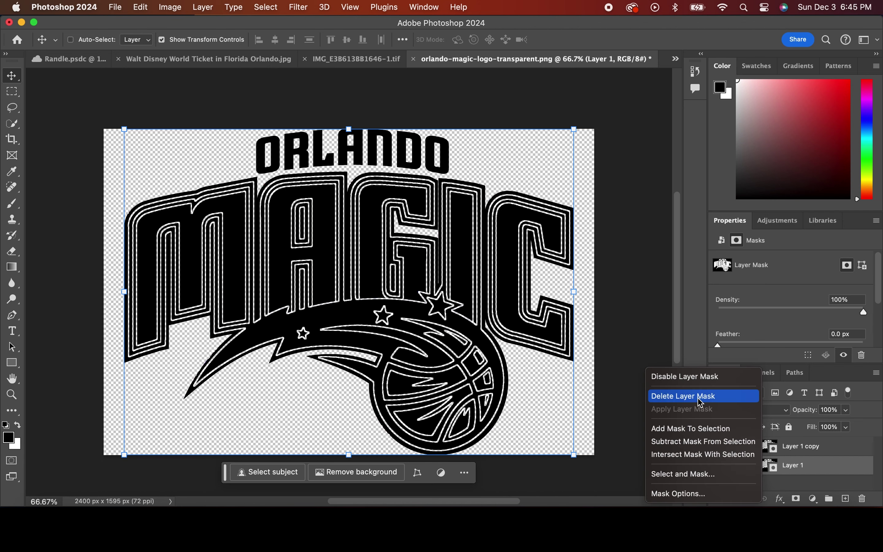
click(698, 398)
click(767, 446)
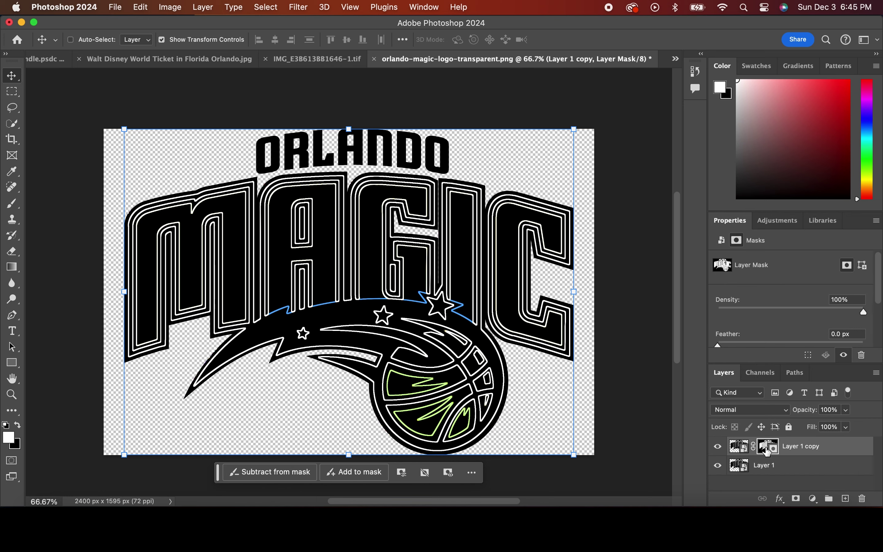
drag(343, 60, 376, 286)
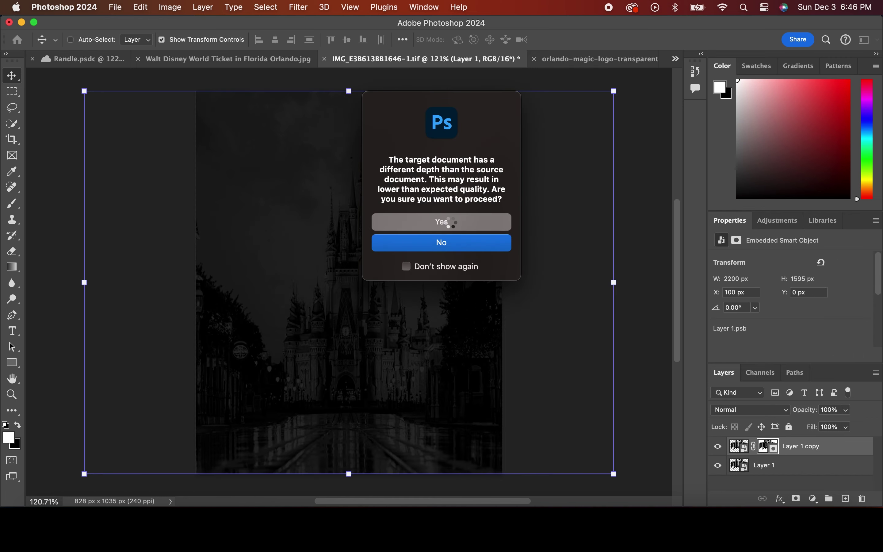
- Accept the bit-depth warning and scale the logo down to 864×626 px
click(441, 221)
mouse_move(132, 115)
mouse_down()
mouse_move(384, 296)
mouse_move(314, 223)
mouse_up()
key(Return)
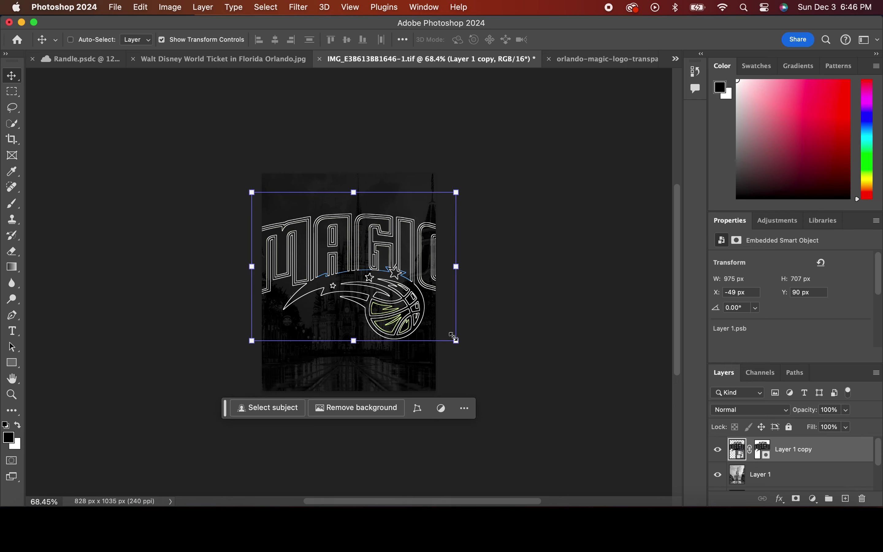
drag(455, 341, 433, 324)
key(Return)
- Zoom in and move the logo to X −18, Y 100 over the castle
key(super+equal)
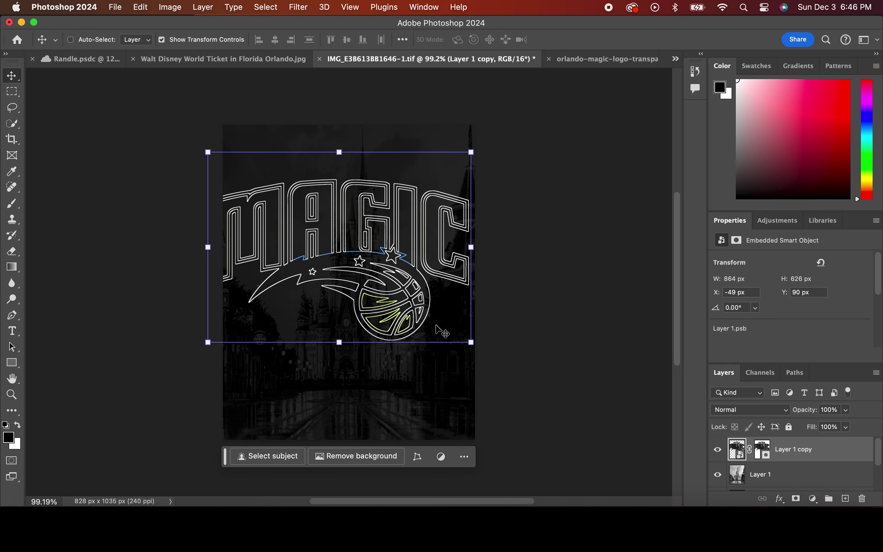
drag(414, 226, 426, 229)
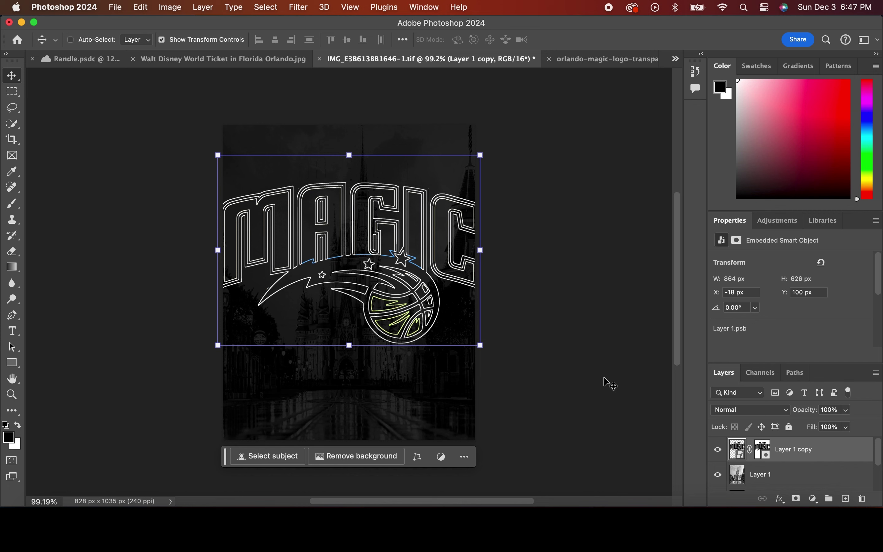
scroll(804, 481, down, 5)
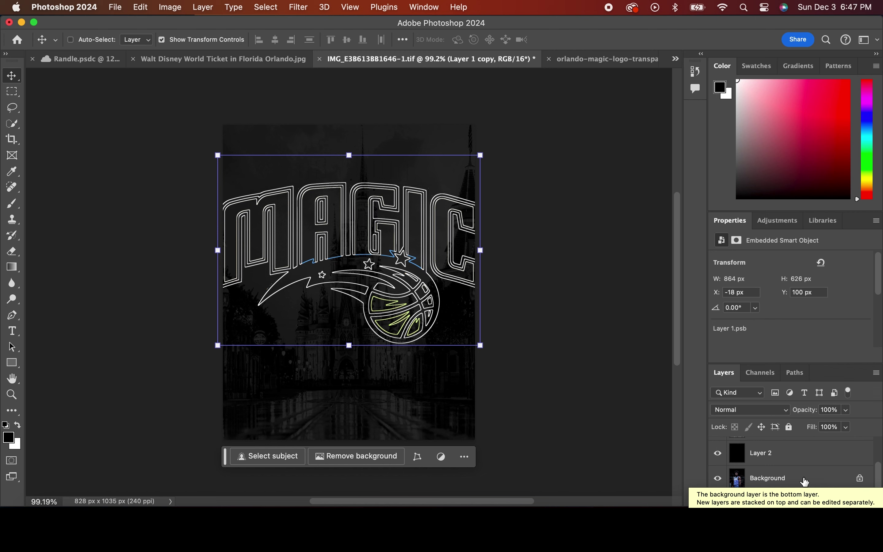
- Duplicate the player Background layer, move the copy to the top, and mask it to the player
click(804, 480)
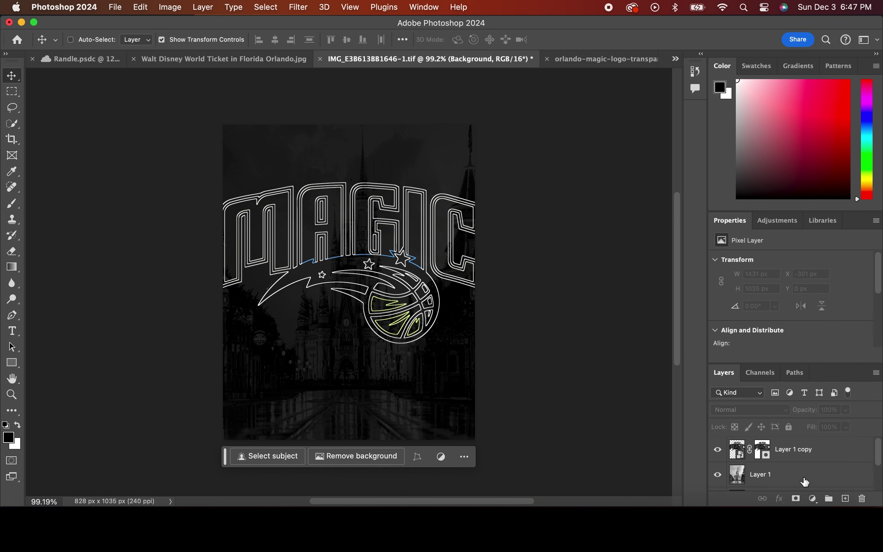
key(super+j)
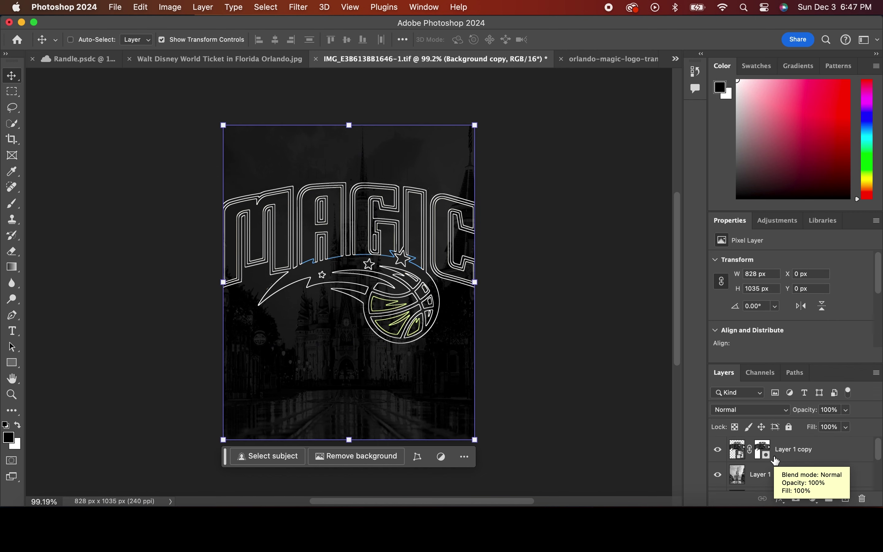
click(784, 455)
scroll(740, 478, up, 1)
drag(741, 478, 767, 456)
click(781, 462)
scroll(791, 470, down, 1)
drag(793, 477, 792, 448)
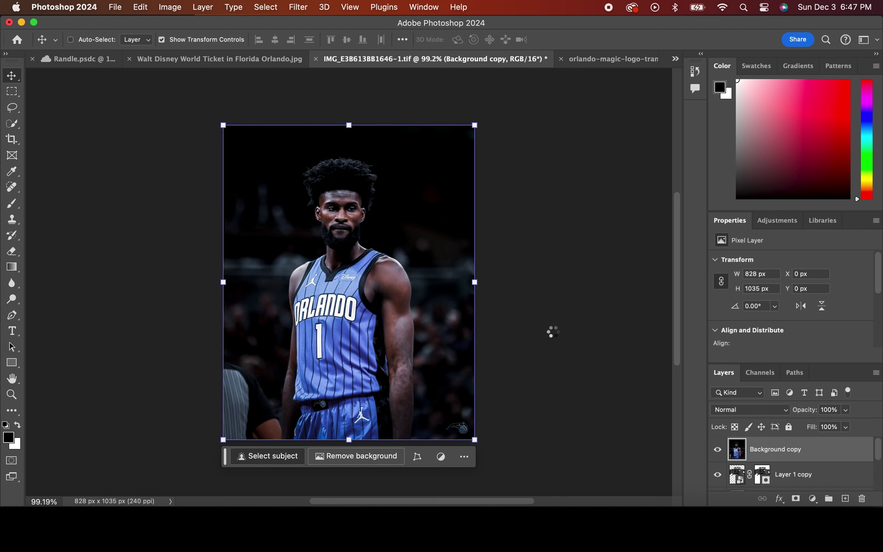
click(795, 498)
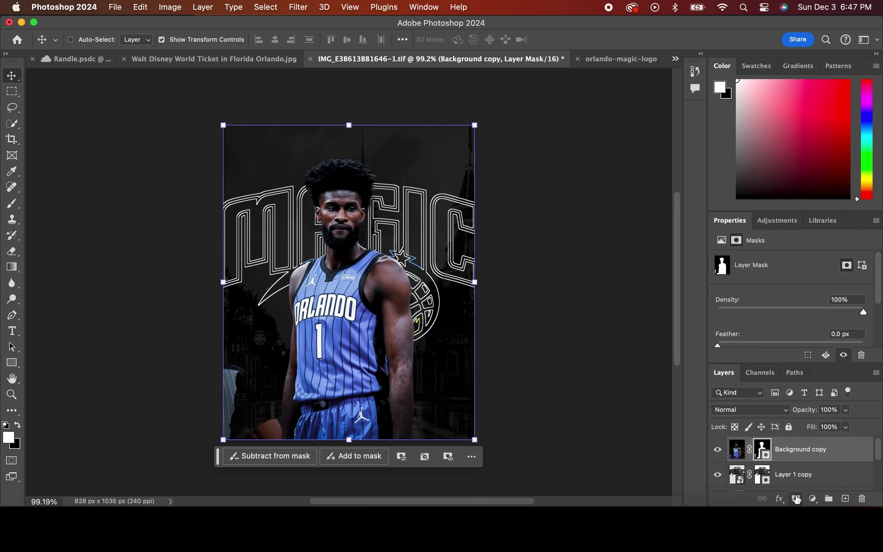
- Paint black with a 54 px brush on the player mask to hide the lower-left ball fragments
click(11, 208)
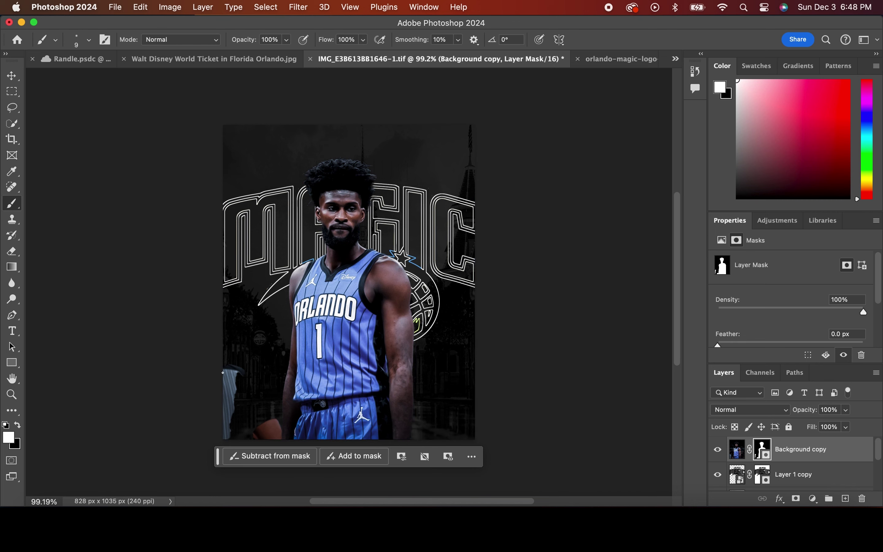
click(18, 425)
right_click(228, 364)
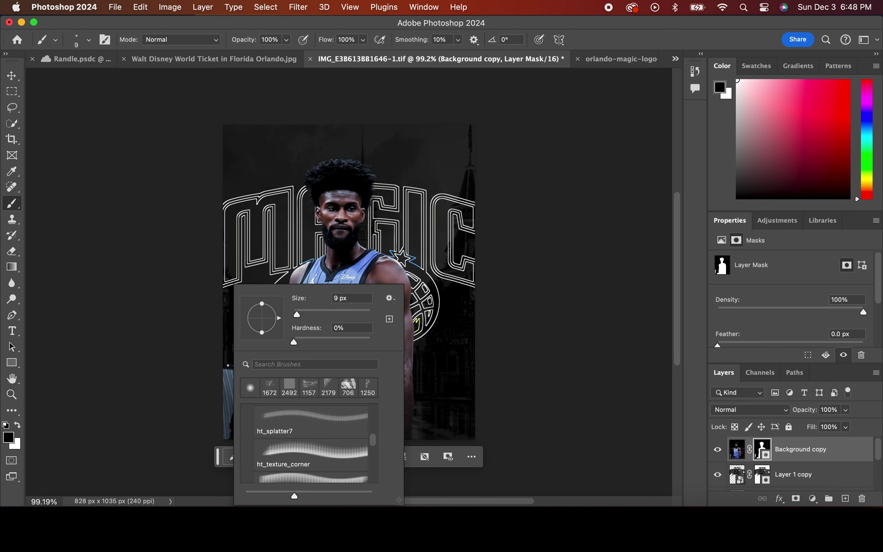
drag(296, 314, 312, 313)
click(228, 326)
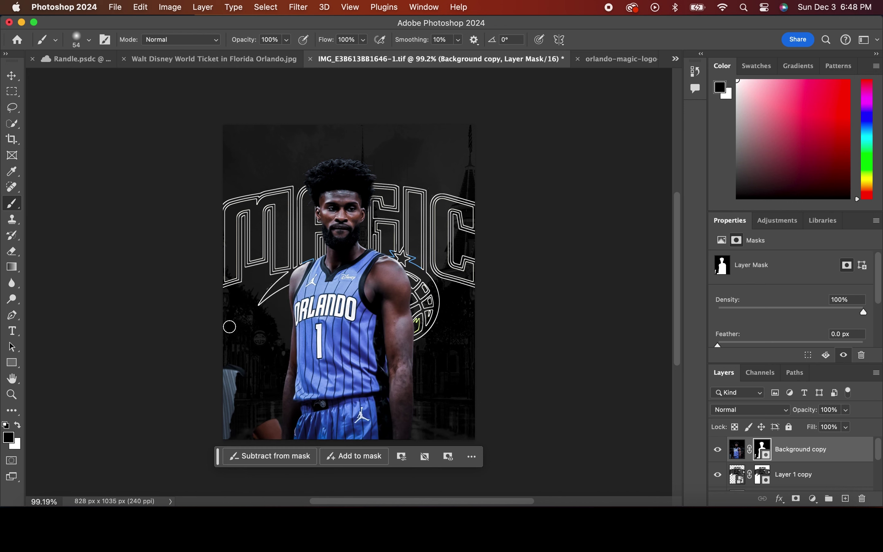
drag(251, 389, 263, 415)
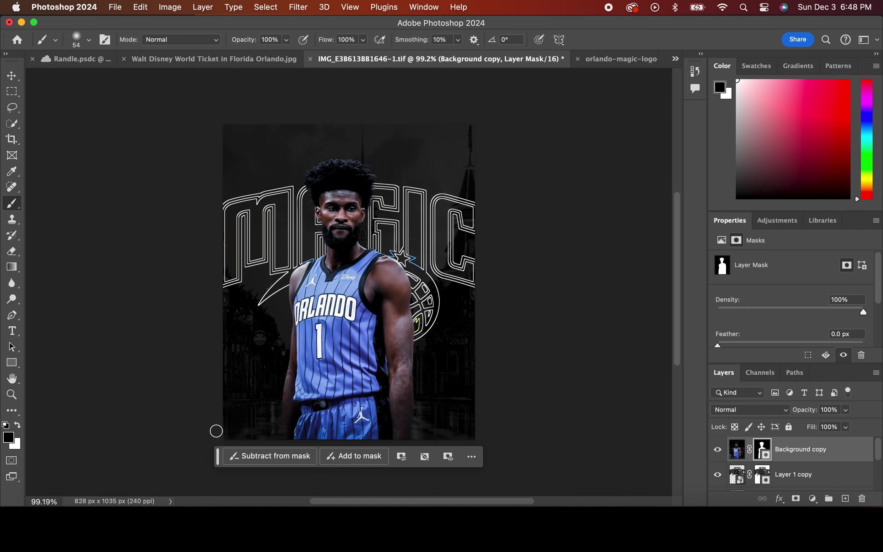
scroll(456, 368, up, 3)
scroll(457, 368, down, 2)
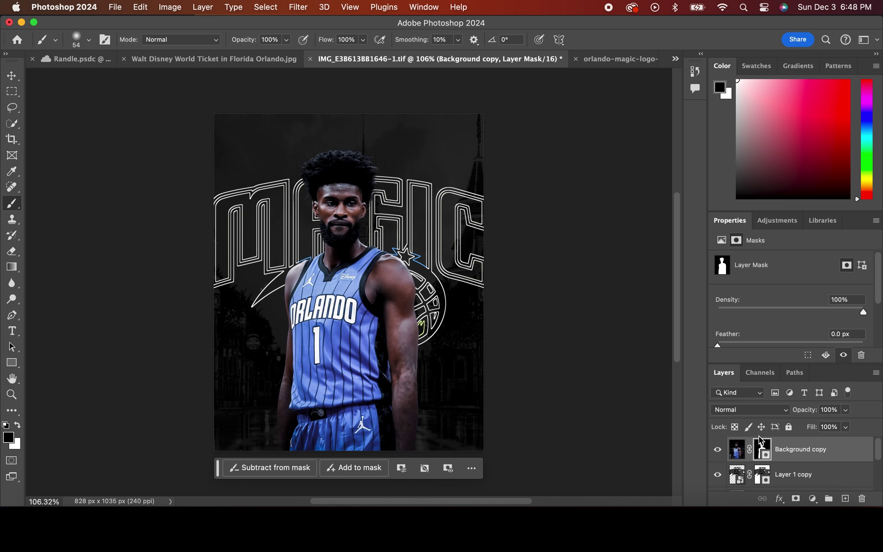
scroll(780, 456, down, 2)
click(795, 475)
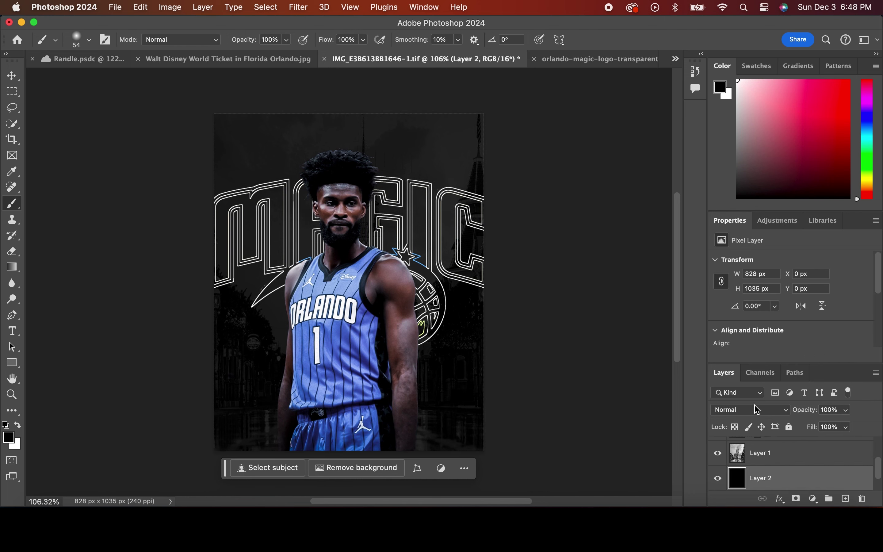
- Preview Layer 2's blend modes but keep Normal, then show layer effects for the logo layer
click(749, 409)
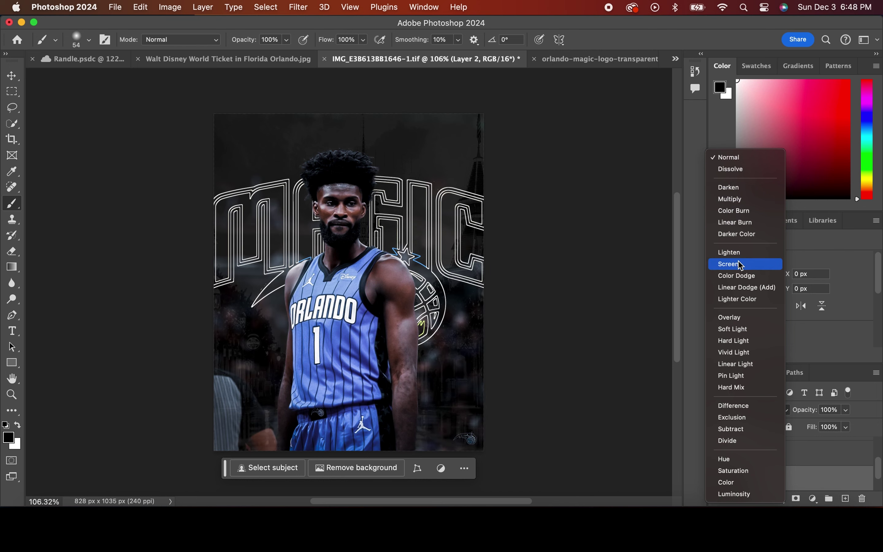
click(742, 340)
scroll(770, 471, up, 2)
click(771, 473)
click(778, 500)
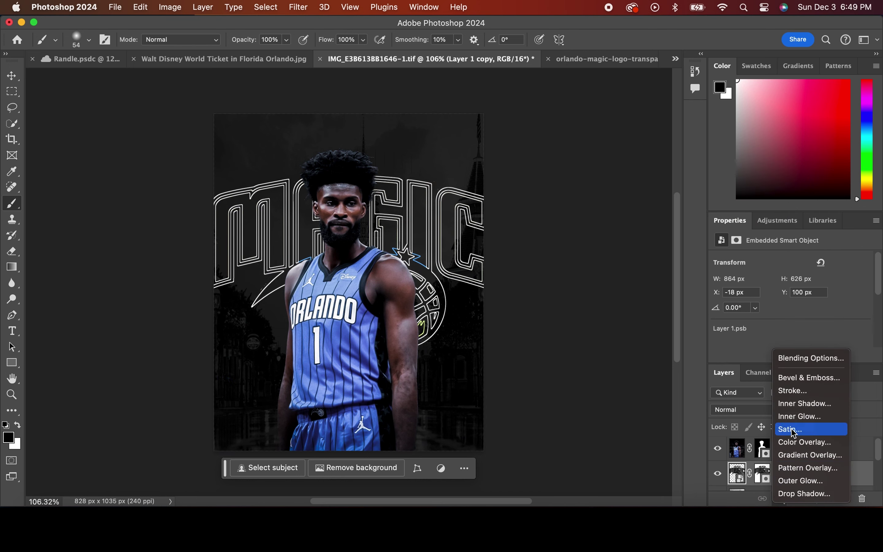
- Try a white Overlay stroke on the Magic logo, then discard the layer effects
click(792, 391)
click(625, 170)
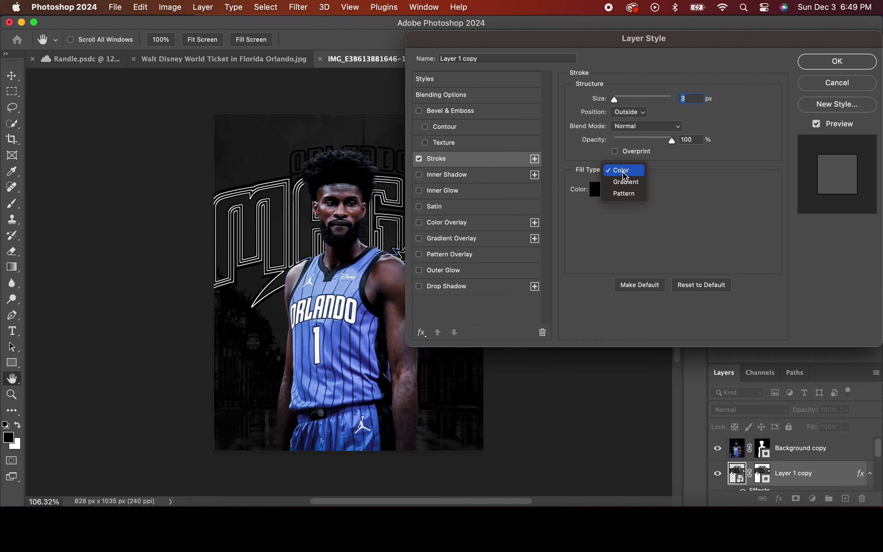
click(645, 126)
click(627, 278)
click(600, 189)
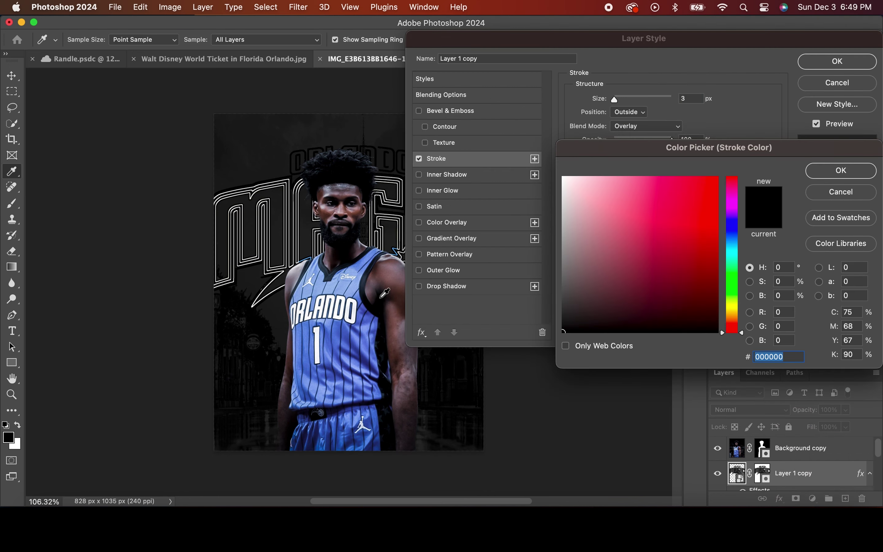
click(394, 279)
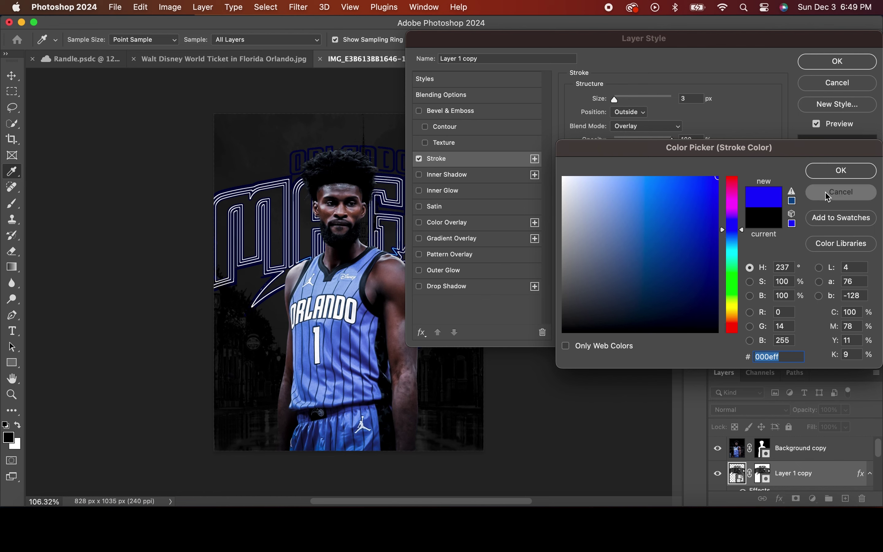
text(ffffff)
key(Return)
click(445, 271)
click(807, 84)
- Give the player's Background copy layer a white Outer Glow in Overlay mode, 9 px
click(739, 452)
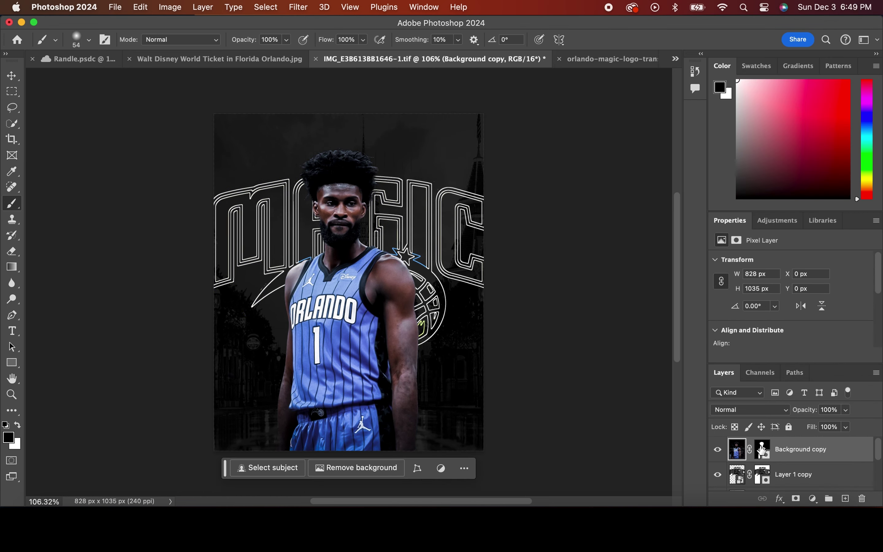
click(779, 498)
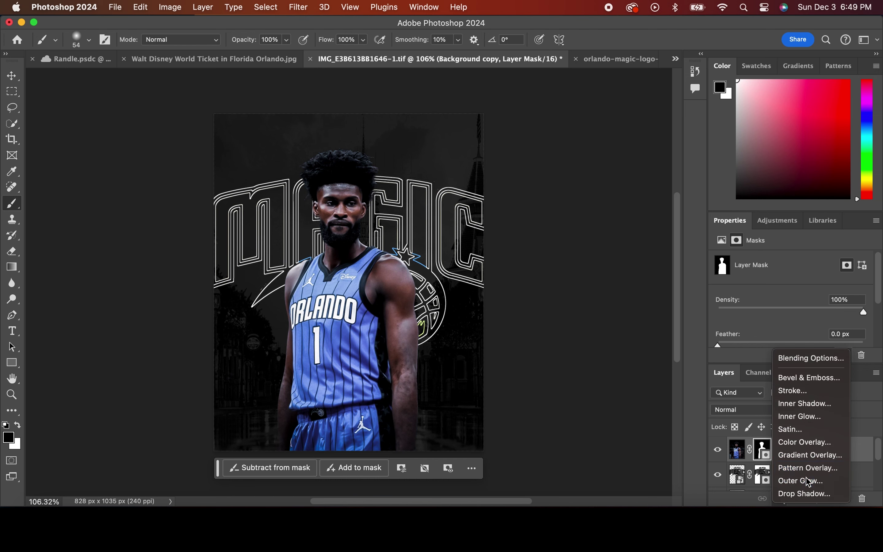
click(803, 480)
click(599, 138)
text(ffffff)
click(840, 171)
click(646, 99)
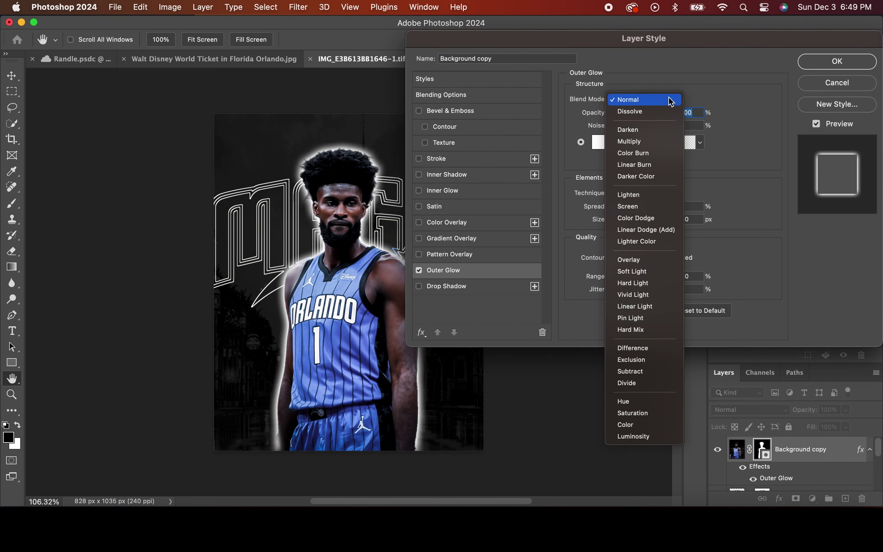
click(630, 259)
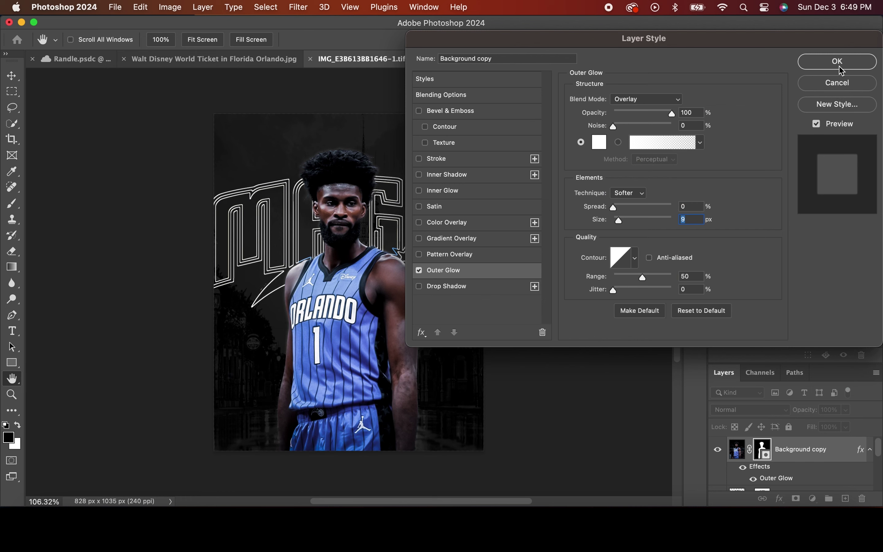
click(836, 61)
- Check the Magic logo layer's blend modes without changing them, then select Layer 1
scroll(802, 456, down, 3)
click(817, 449)
click(750, 409)
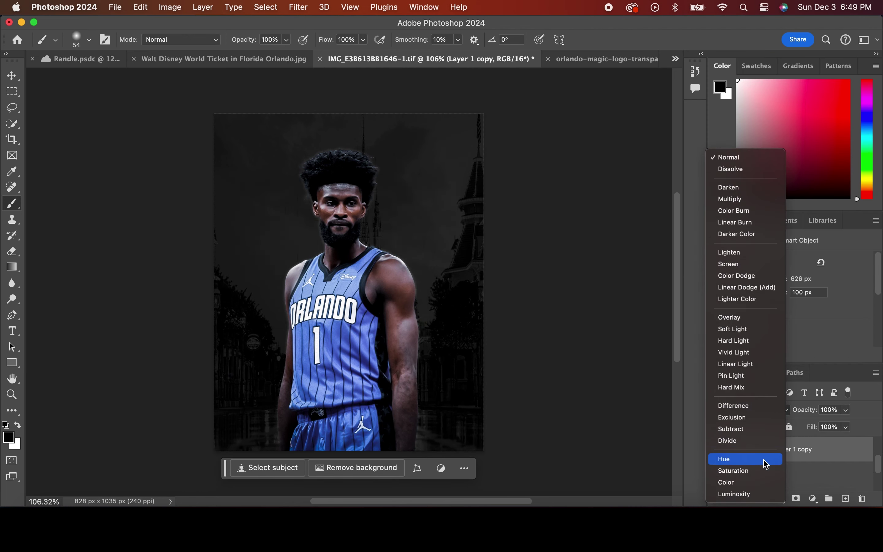
click(691, 298)
click(827, 443)
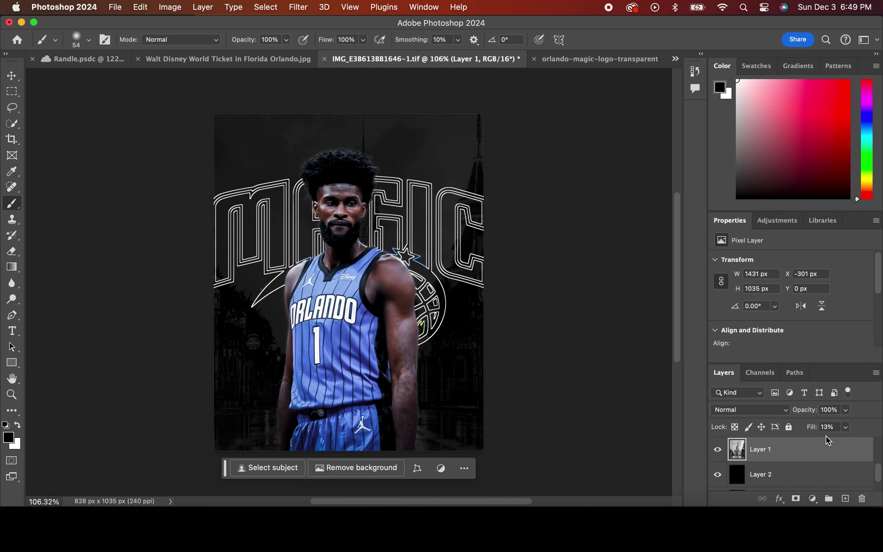
- Set the castle backdrop Layer 1 to Hard Light, leaving Layer 2's blending unchanged
click(802, 473)
click(750, 409)
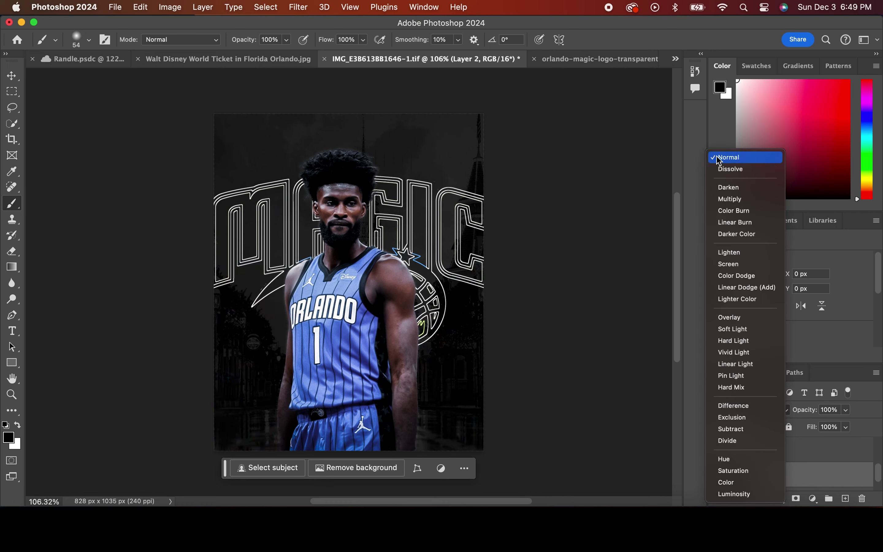
click(717, 160)
click(828, 443)
click(759, 412)
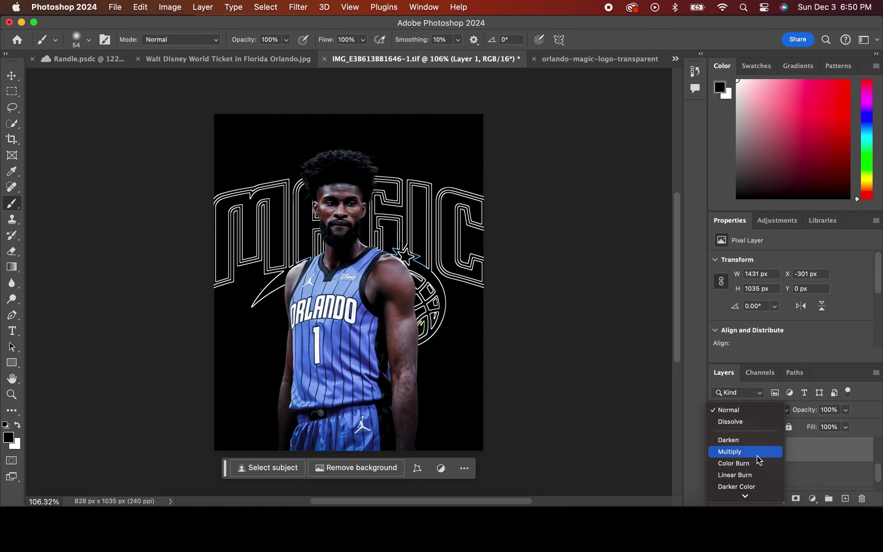
scroll(759, 459, down, 5)
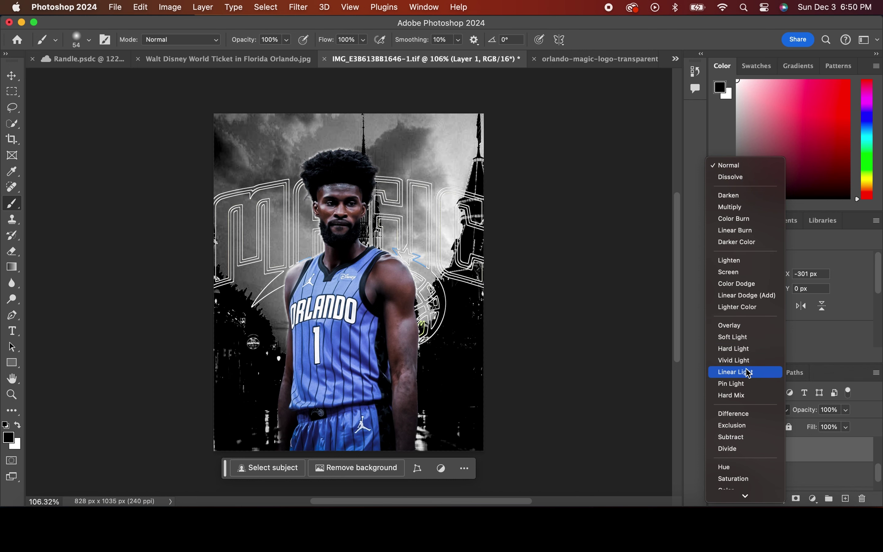
click(746, 349)
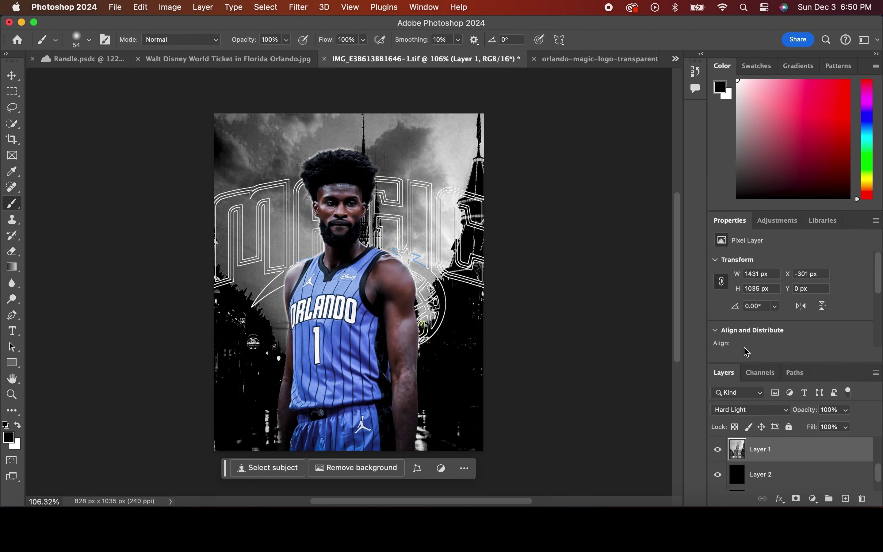
scroll(744, 475, down, 1)
scroll(744, 475, up, 1)
scroll(751, 467, up, 1)
click(811, 499)
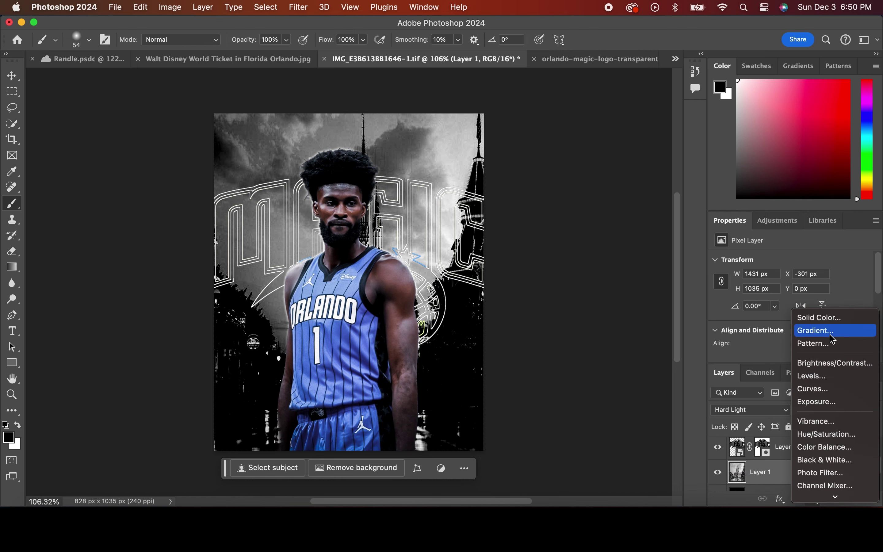
- Add a Gradient Fill layer with a blue-to-transparent gradient
click(814, 330)
click(675, 161)
click(503, 368)
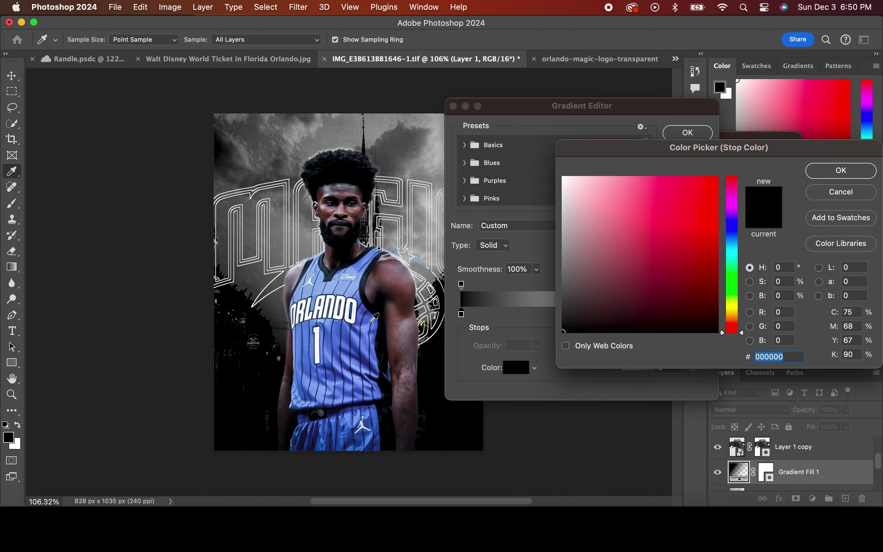
click(374, 318)
click(439, 285)
click(378, 443)
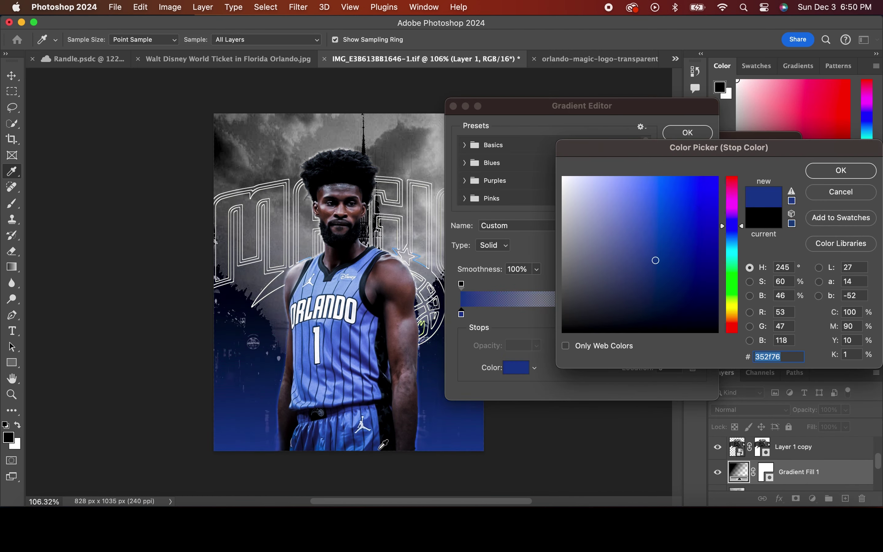
click(842, 170)
click(516, 367)
click(251, 364)
click(841, 169)
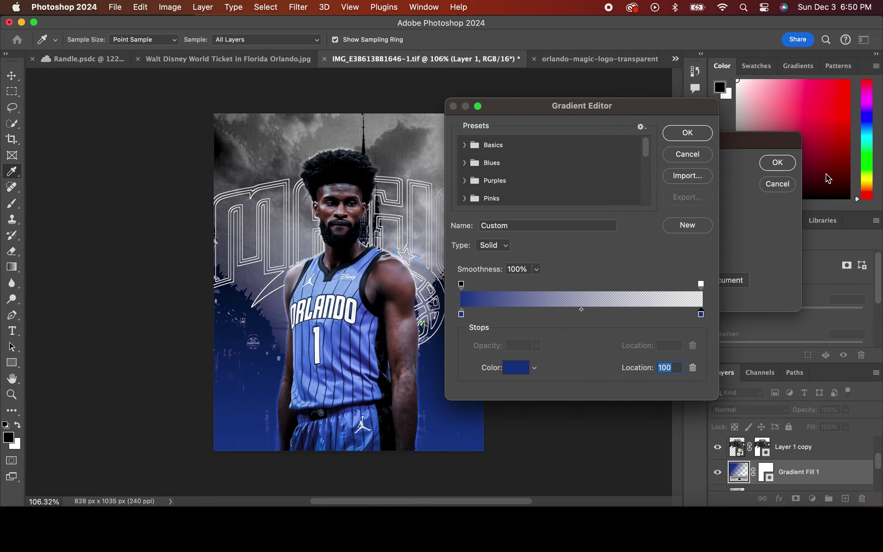
click(687, 132)
click(778, 162)
- Blend Gradient Fill 1 in Overlay and add a duplicate with the gradient reversed
click(748, 410)
scroll(750, 463, down, 5)
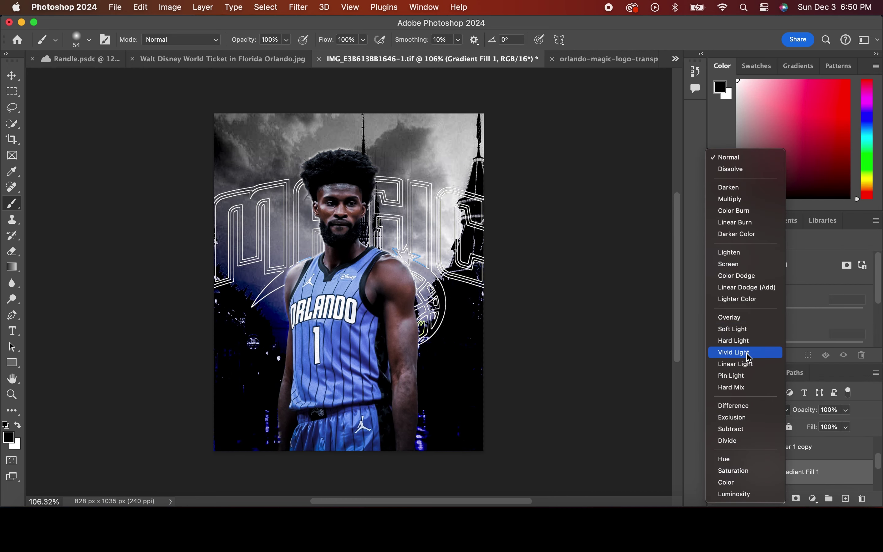
click(742, 317)
double_click(739, 471)
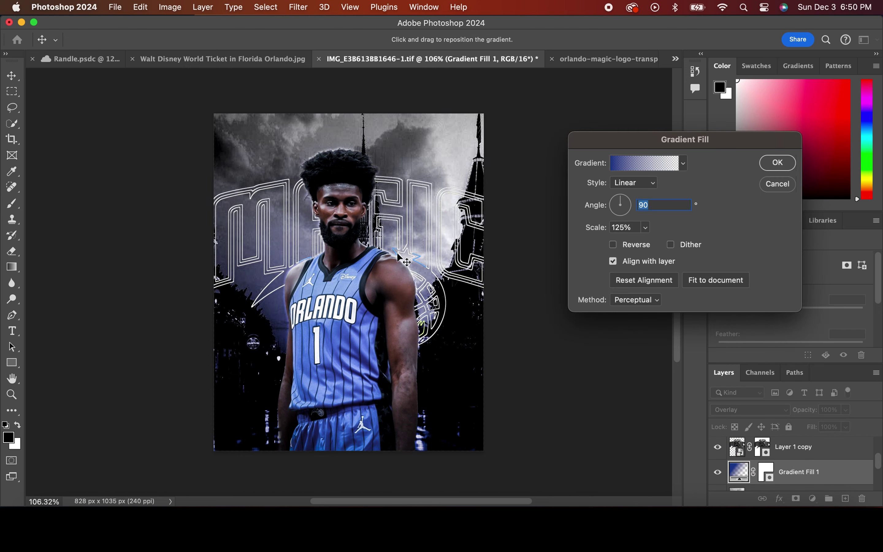
click(777, 162)
key(super+j)
double_click(740, 471)
click(613, 244)
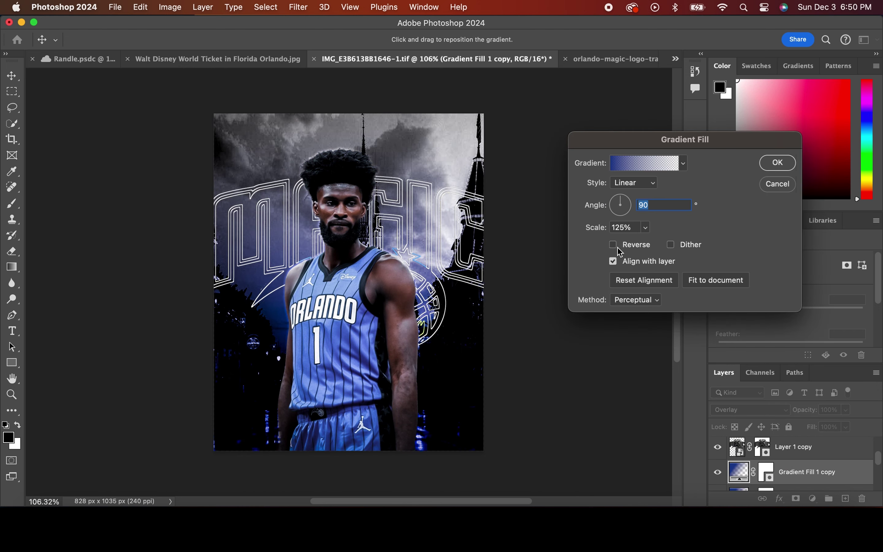
click(777, 162)
- Add a Gradient Map adjustment layer that turns the image grayscale
click(765, 466)
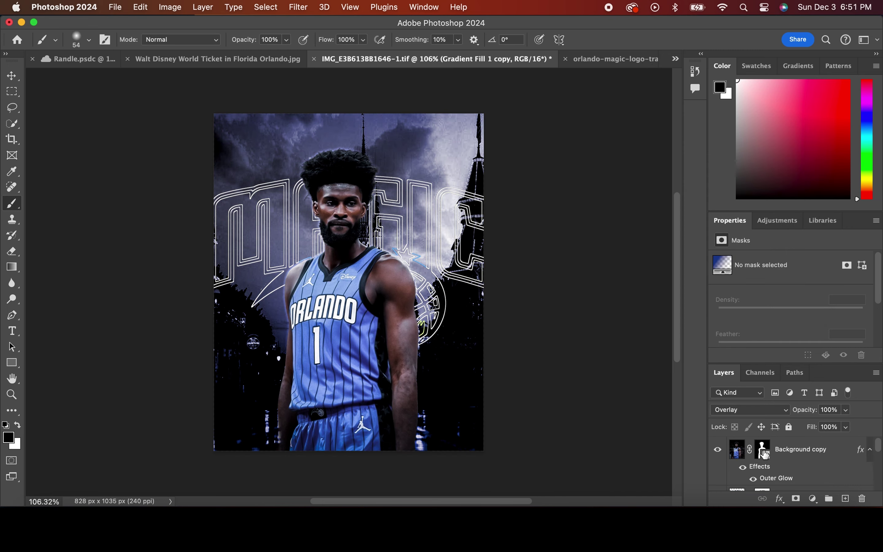
click(813, 498)
click(826, 480)
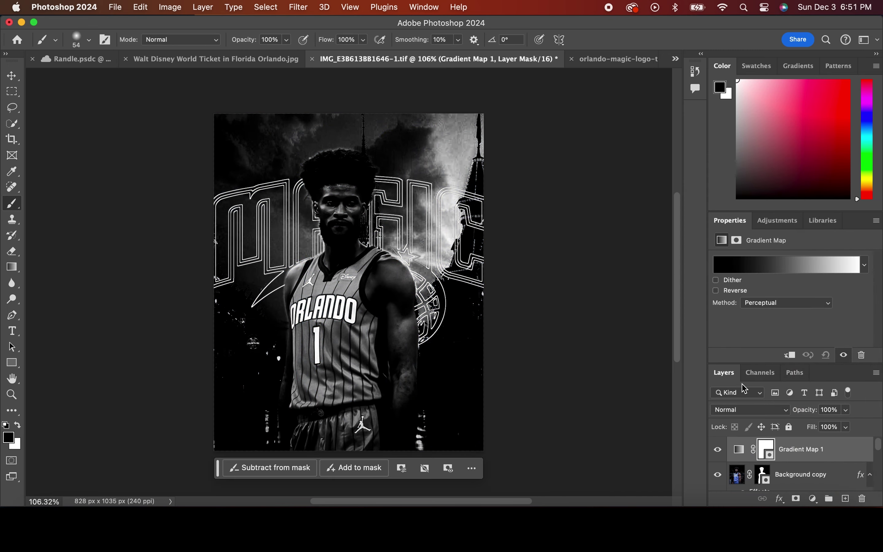
- Set Gradient Map 1 to Soft Light and give Background copy an Overlay Outer Glow, size 29
click(750, 409)
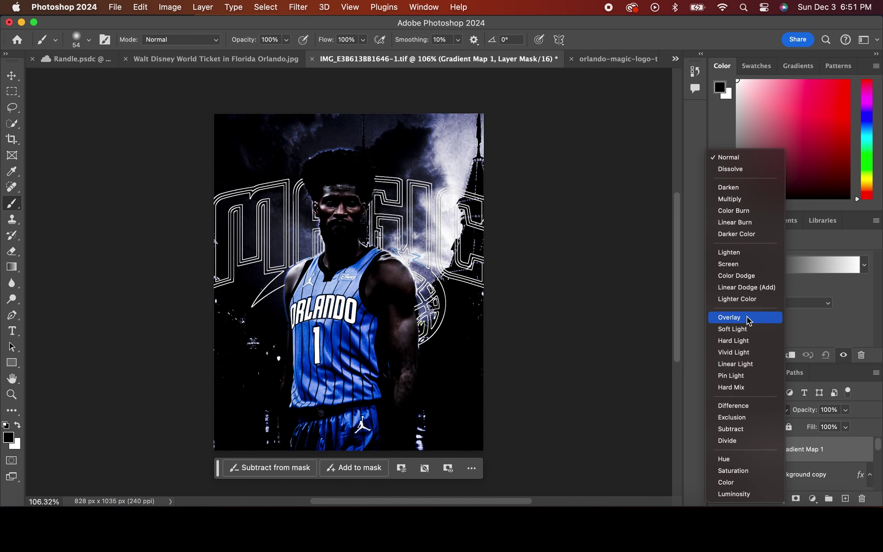
click(750, 329)
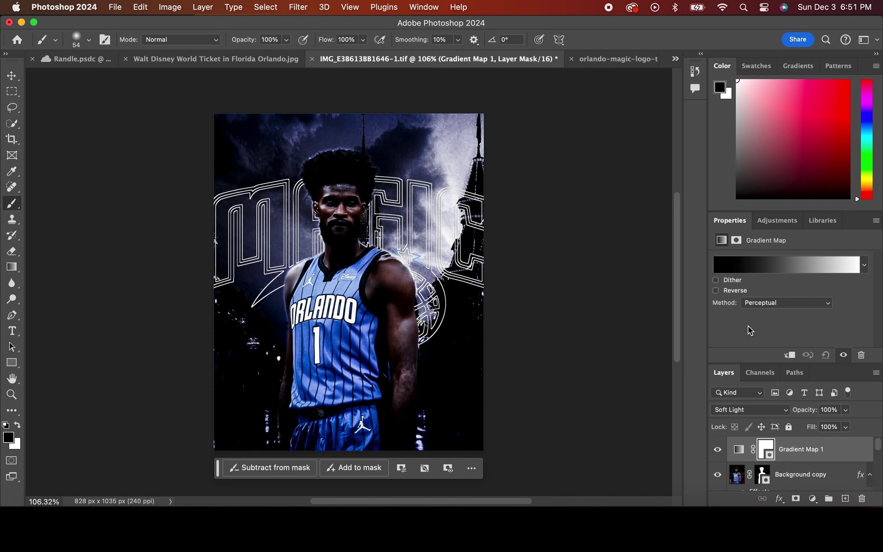
click(764, 477)
click(778, 498)
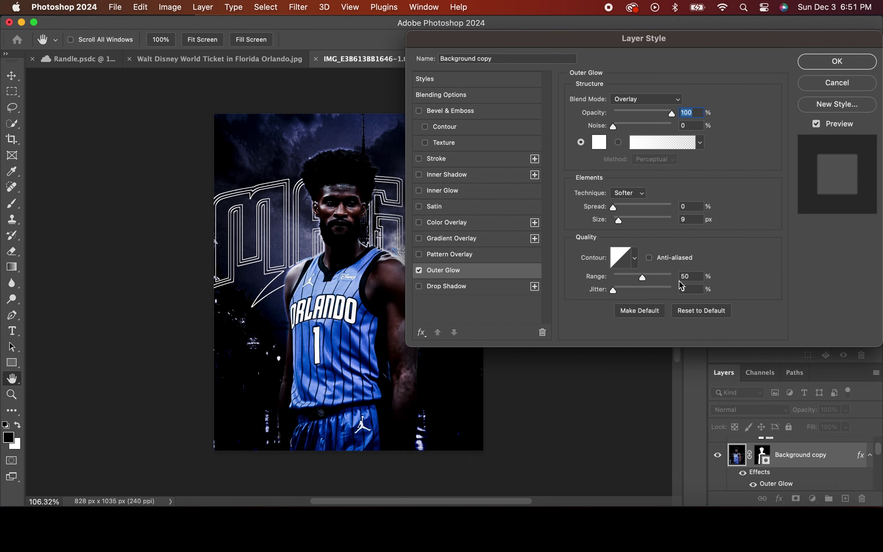
drag(623, 222, 622, 224)
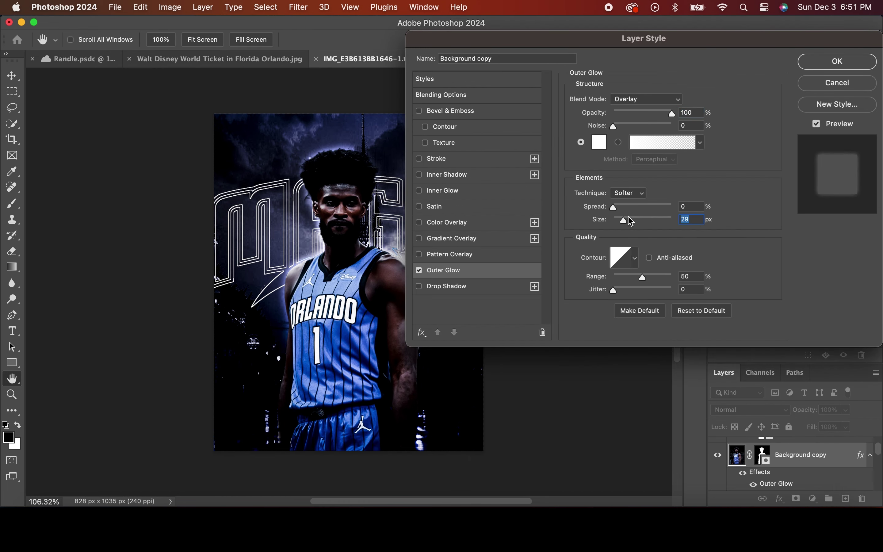
drag(651, 117, 647, 116)
key(Return)
- Duplicate the glowing player layer and change the copy's glow colour to light blue
key(super+j)
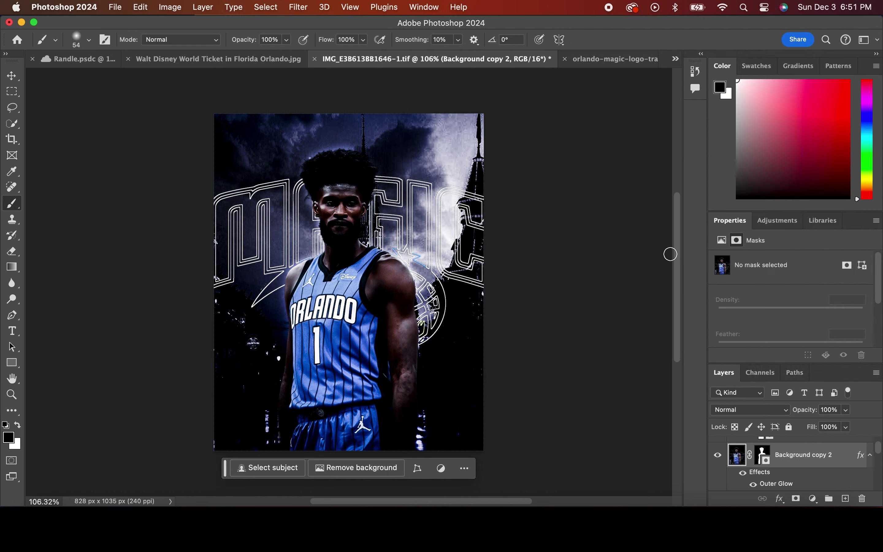
double_click(776, 483)
click(607, 144)
drag(693, 181, 616, 177)
click(829, 179)
key(Return)
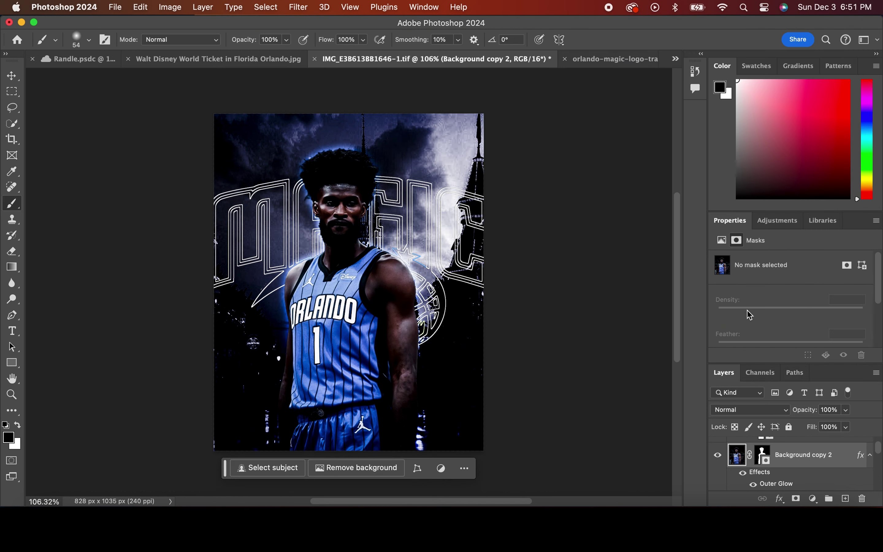
- Try a Screen-blended Drop Shadow on a third player copy, then undo it
key(super+j)
double_click(767, 485)
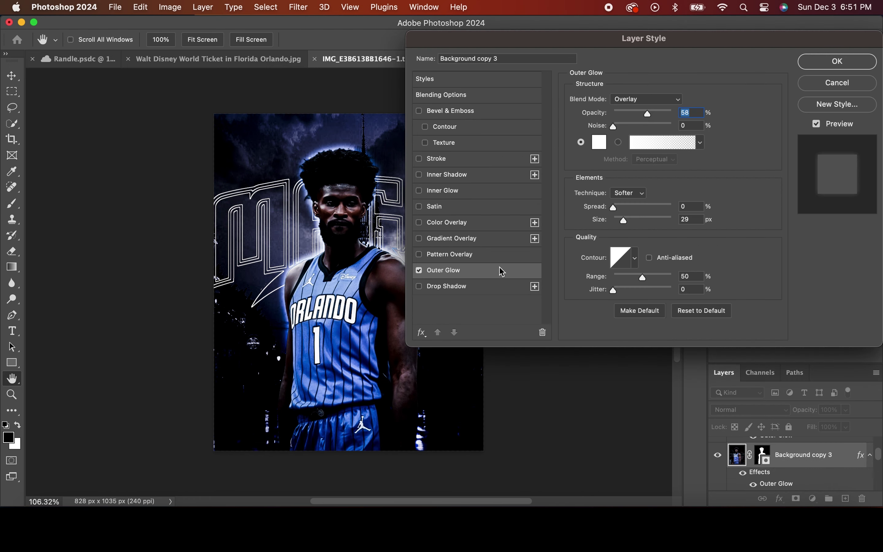
click(488, 287)
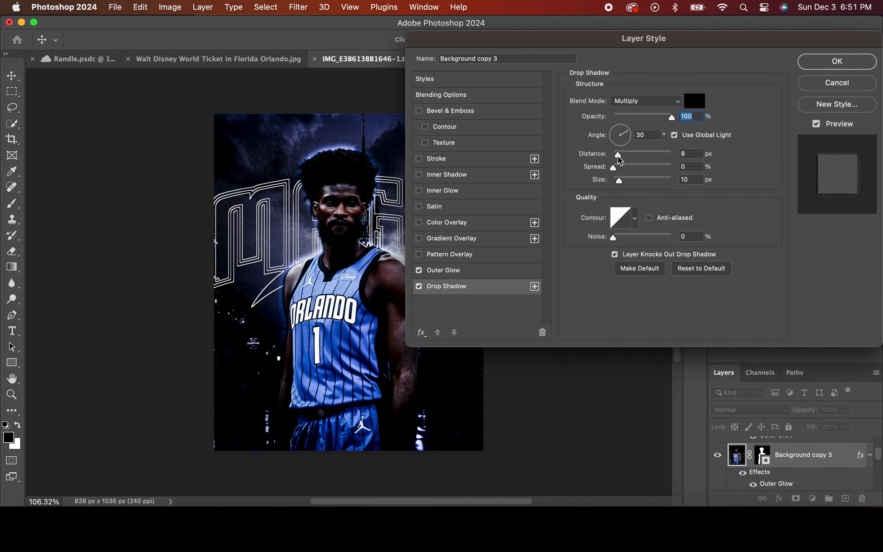
click(642, 104)
click(639, 178)
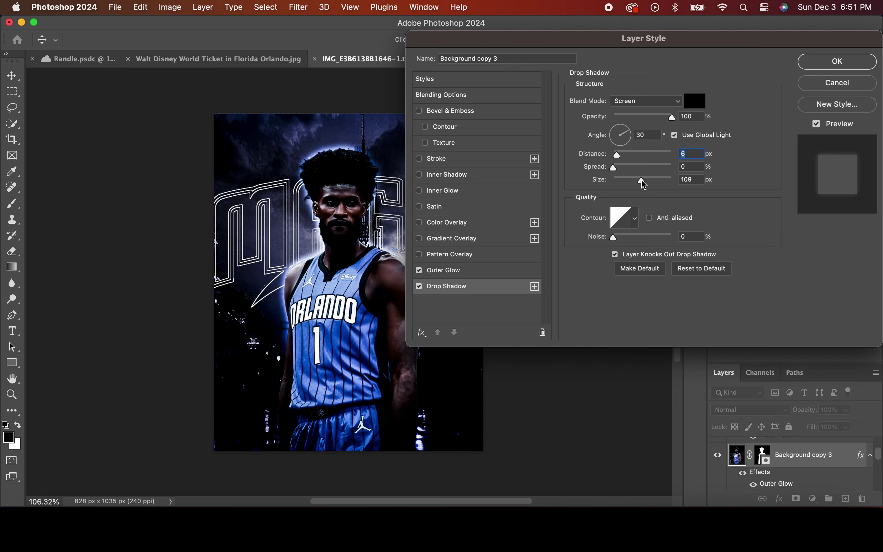
click(825, 83)
key(super+z)
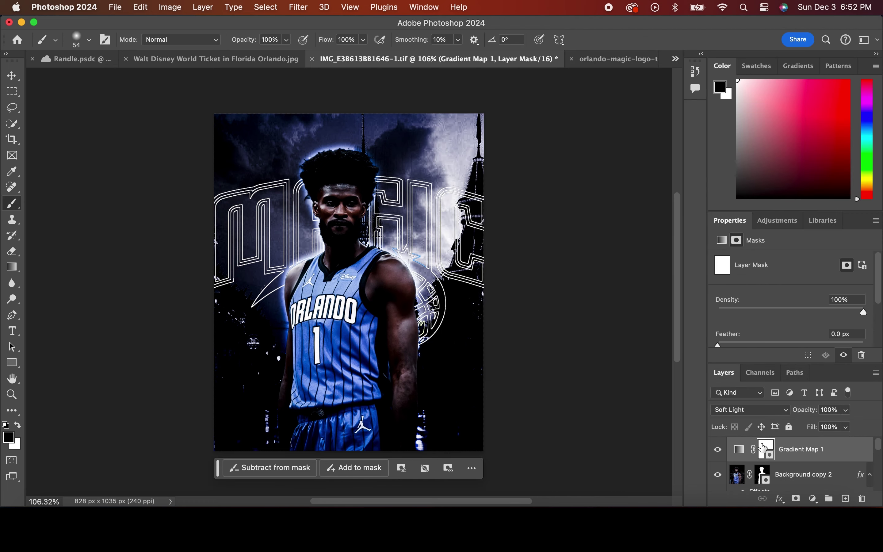
click(174, 7)
mouse_move(188, 41)
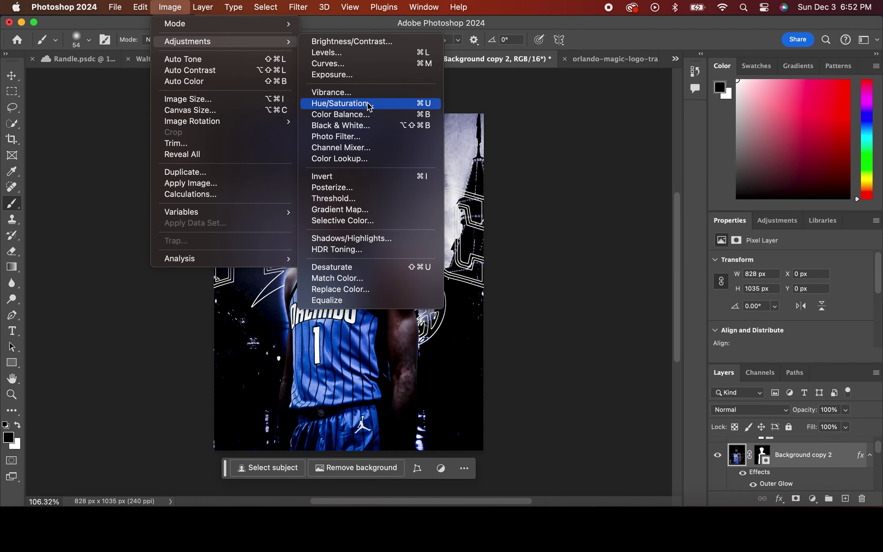
- Apply Hue/Saturation to the top player copy with Hue +2 and Saturation +50
click(369, 106)
drag(681, 177, 683, 176)
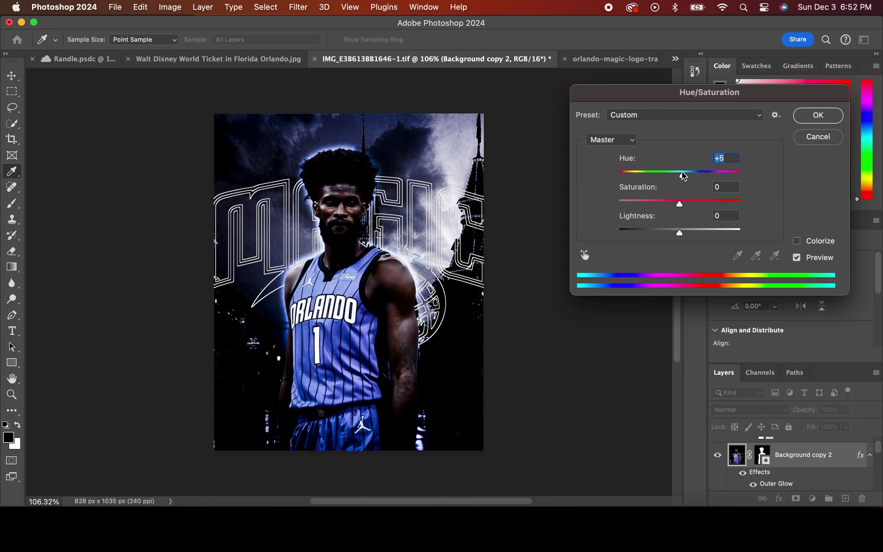
drag(680, 203, 712, 205)
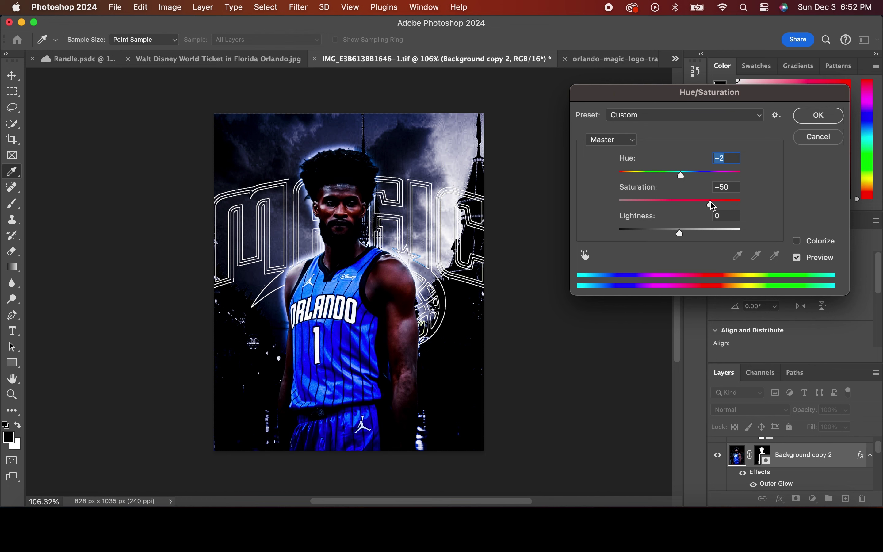
drag(712, 205, 709, 203)
click(818, 115)
scroll(781, 462, down, 2)
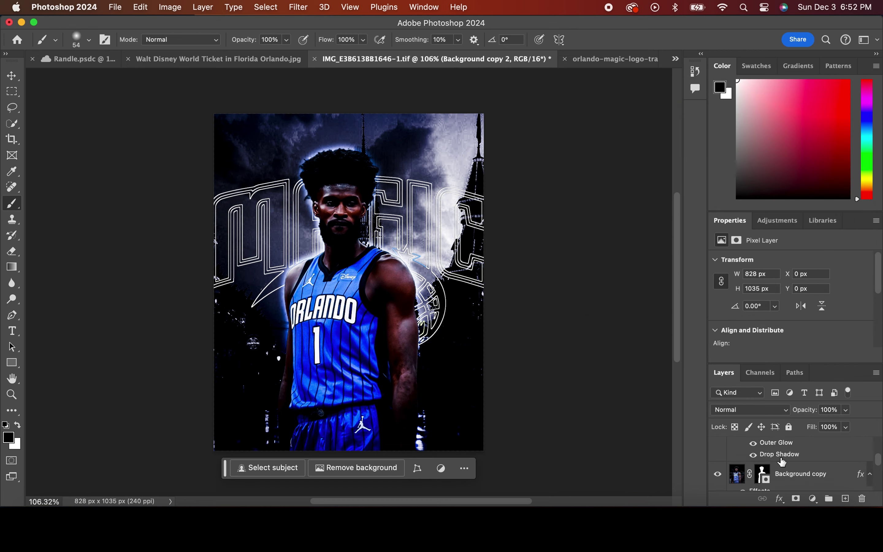
scroll(782, 461, down, 3)
- Add a Levels adjustment above Layer 1 and drag the midtone slider to darken midtones
click(782, 455)
click(812, 498)
click(758, 372)
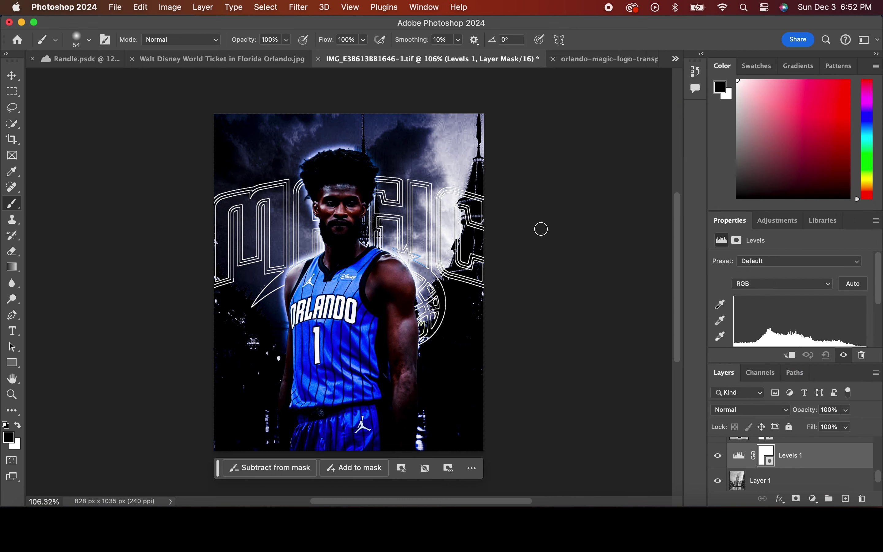
scroll(798, 310, down, 3)
drag(798, 288, 808, 288)
scroll(816, 456, up, 3)
scroll(816, 456, down, 3)
- Set Layer 1 copy to Overlay blend mode and duplicate it
click(765, 452)
click(737, 453)
click(766, 452)
click(750, 410)
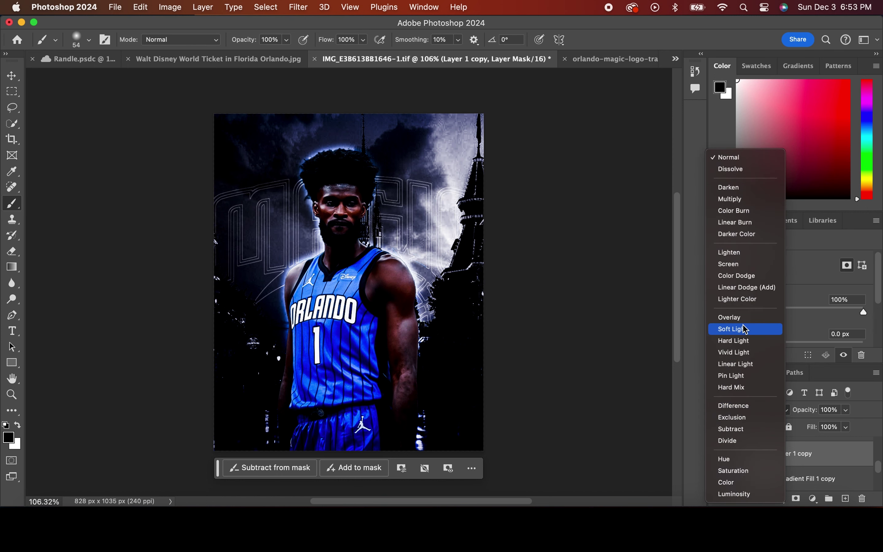
click(729, 317)
key(ctrl+j)
- Give Layer 1 copy 2 a #281ed3 blue Color Overlay in Soft Light at 28% opacity
click(780, 498)
click(799, 452)
click(694, 101)
click(379, 318)
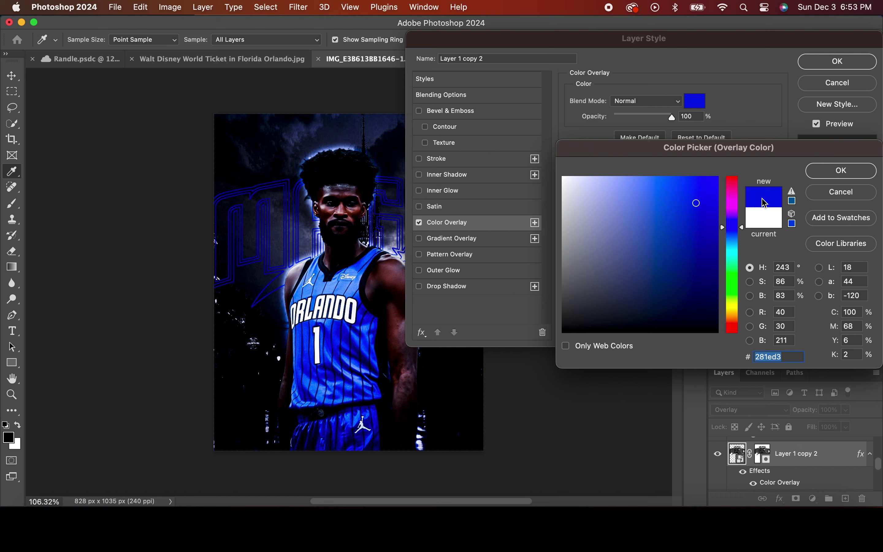
click(840, 170)
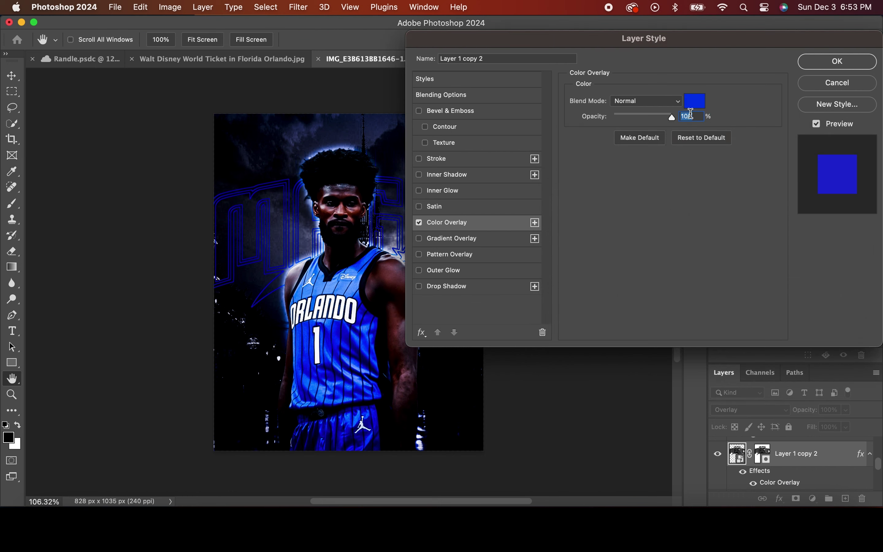
click(645, 100)
click(636, 260)
click(673, 105)
click(668, 117)
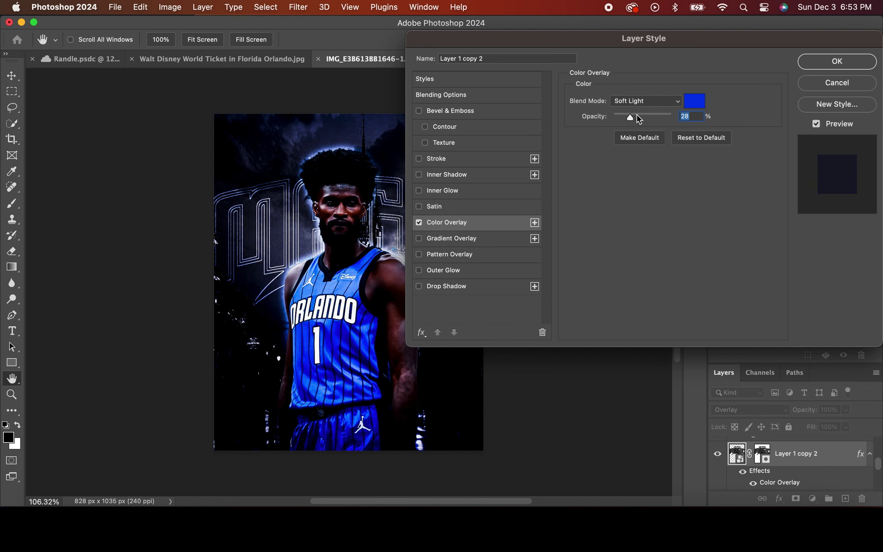
click(858, 63)
scroll(748, 471, up, 2)
click(744, 475)
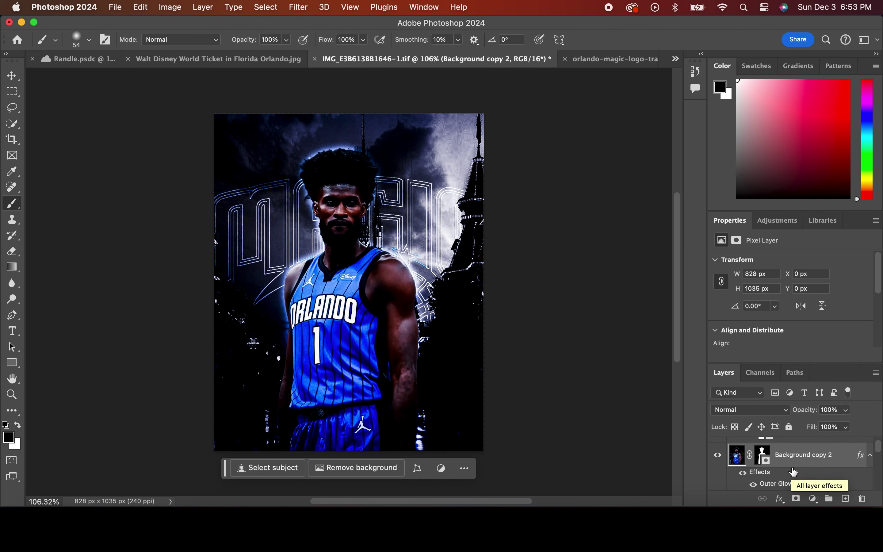